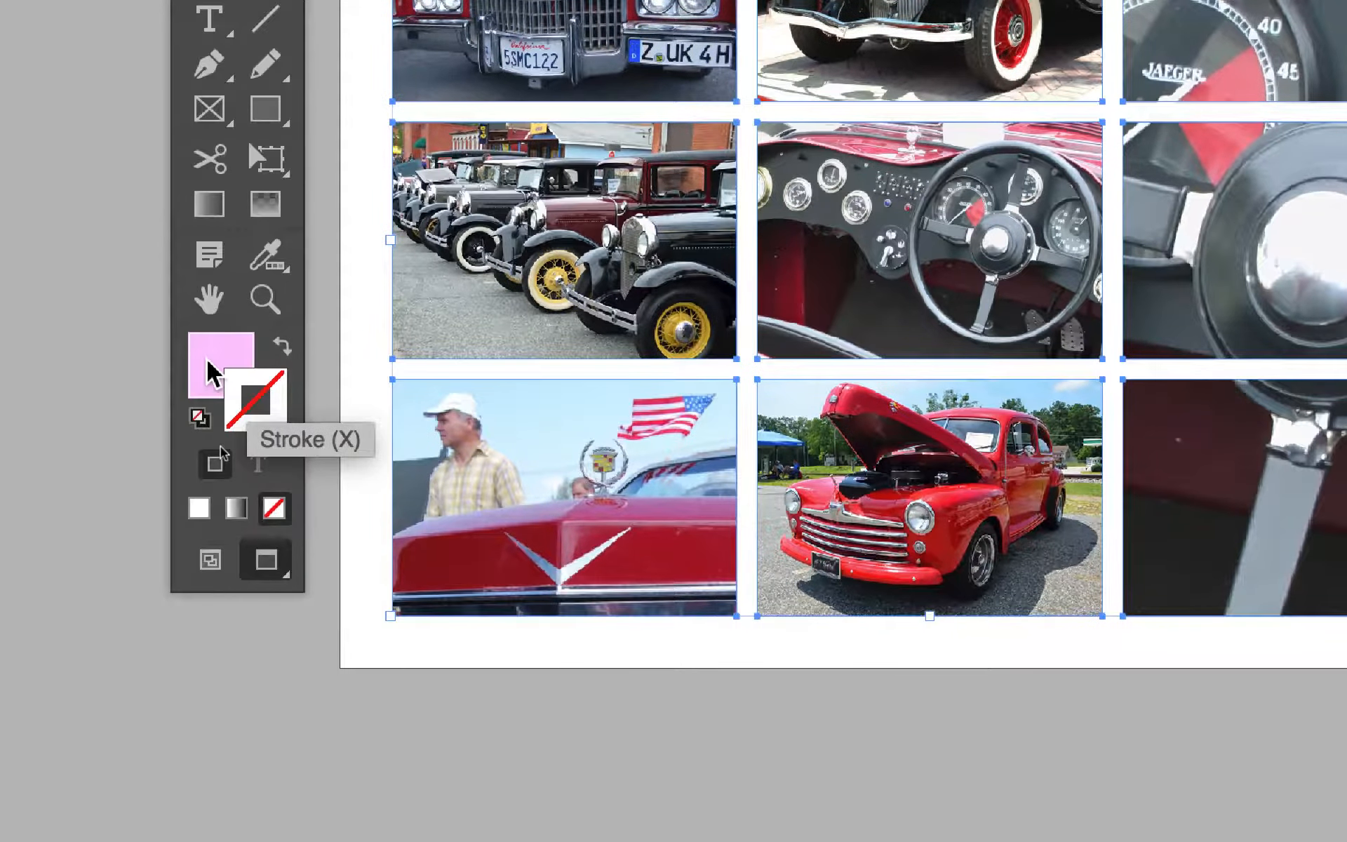
- Bring up the Swatches panel and apply the [Paper] swatch to the stroke of the nine selected photo frames
left_click(170, 406)
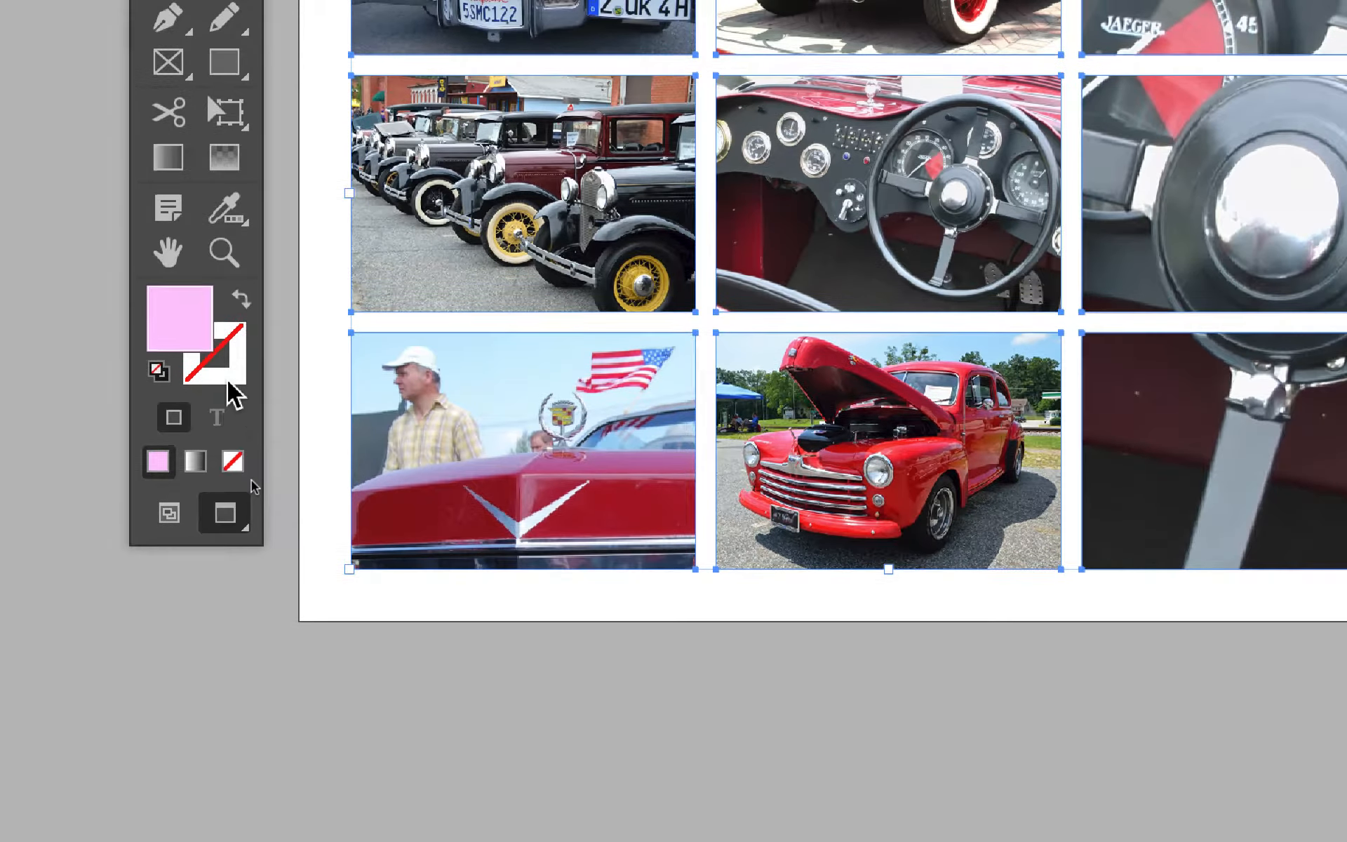
left_click(270, 401)
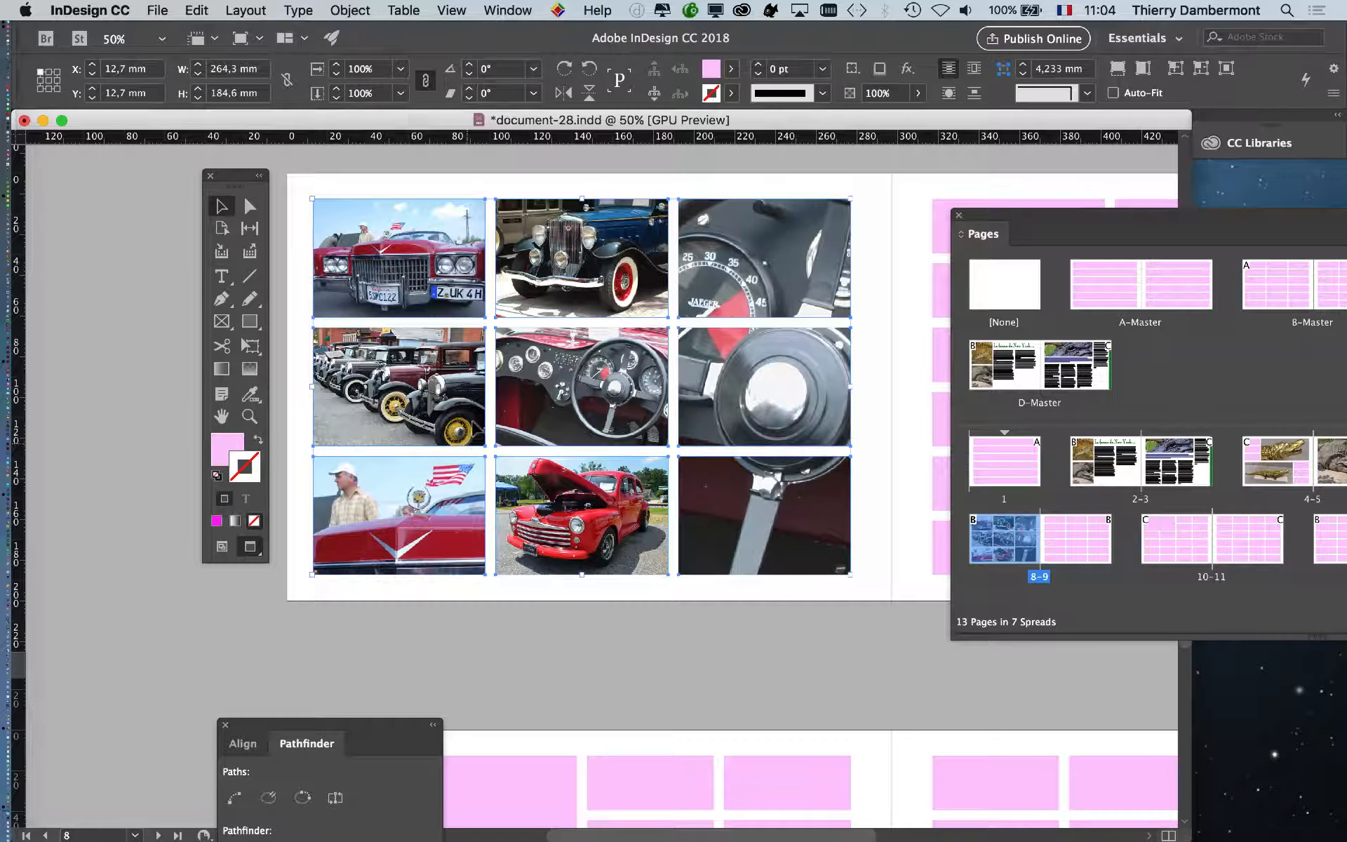
left_click(507, 9)
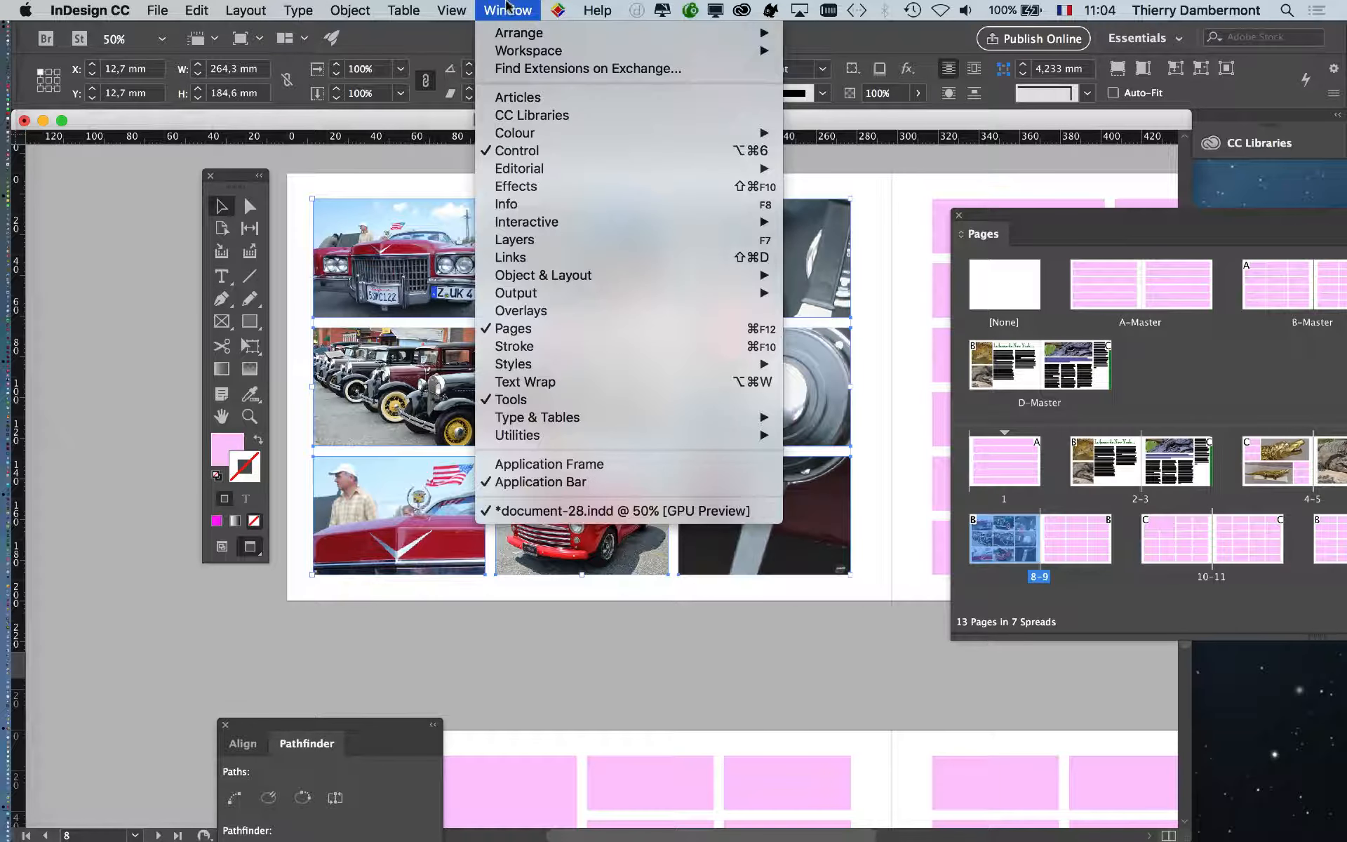
mouse_move(515, 133)
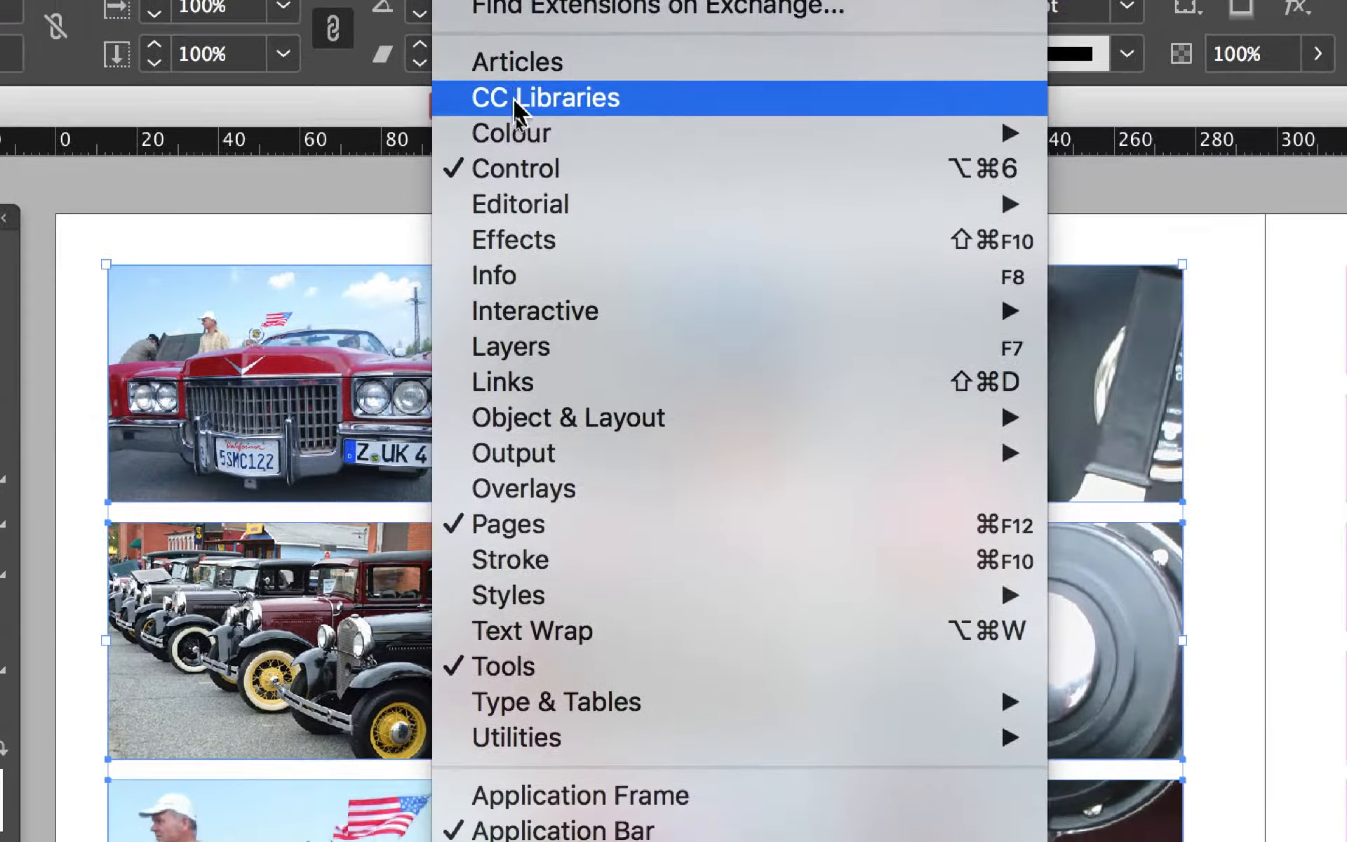
mouse_move(526, 267)
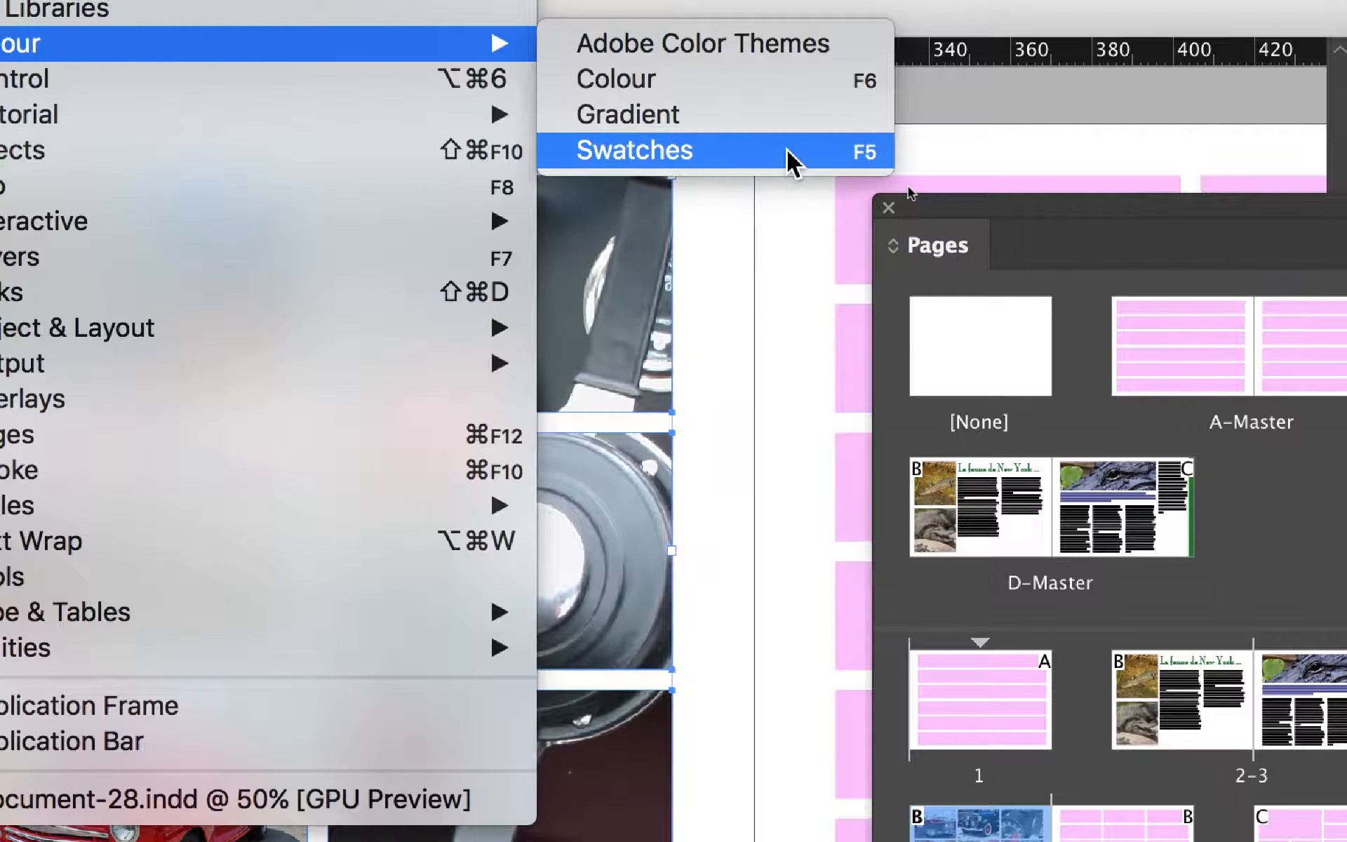
left_click(793, 161)
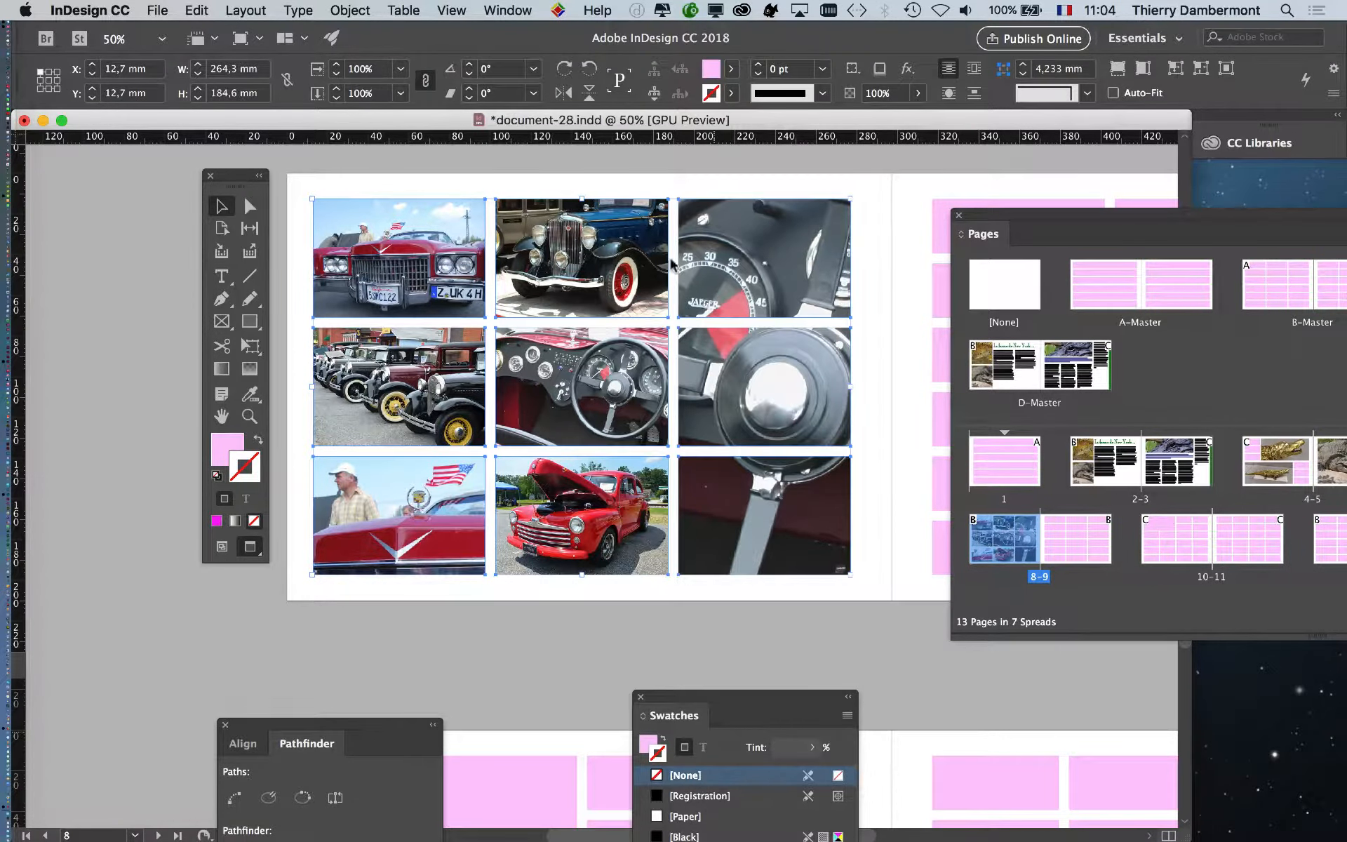
left_click_drag(673, 715, 605, 244)
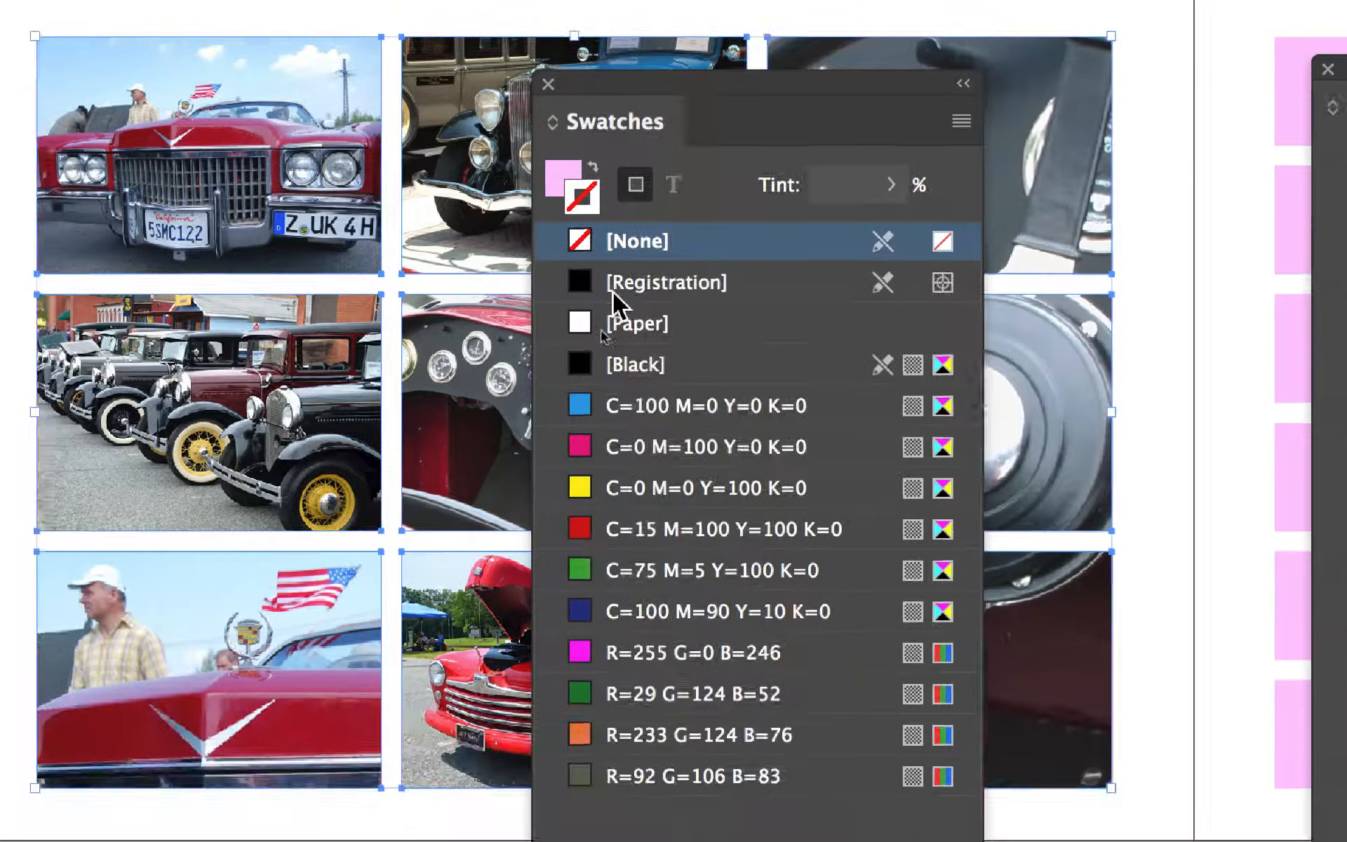
left_click(695, 324)
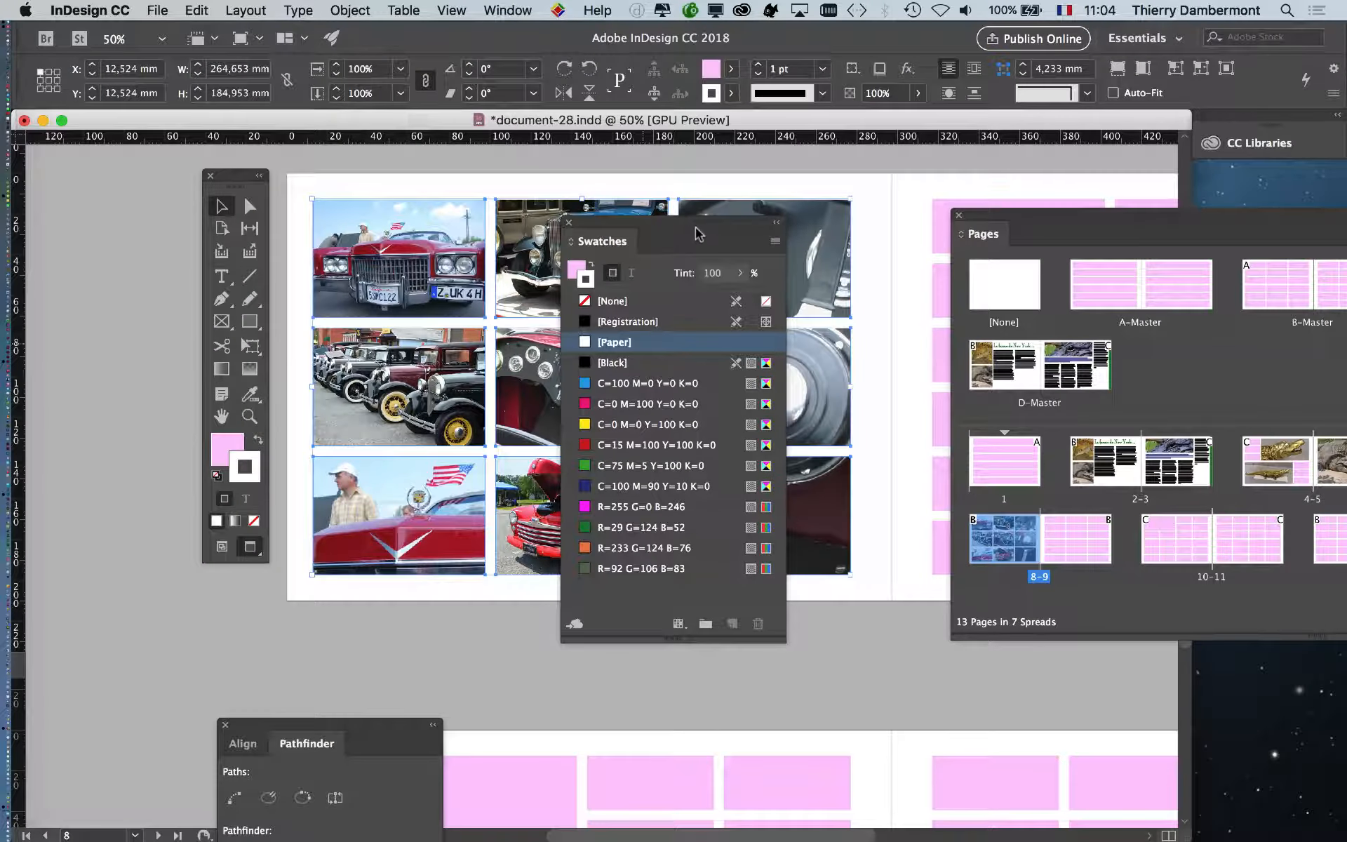
- Clear the Swatches and Tools panels off the photos and bring up the Stroke panel beside the grid
left_click_drag(698, 233, 170, 607)
left_click_drag(215, 181, 129, 182)
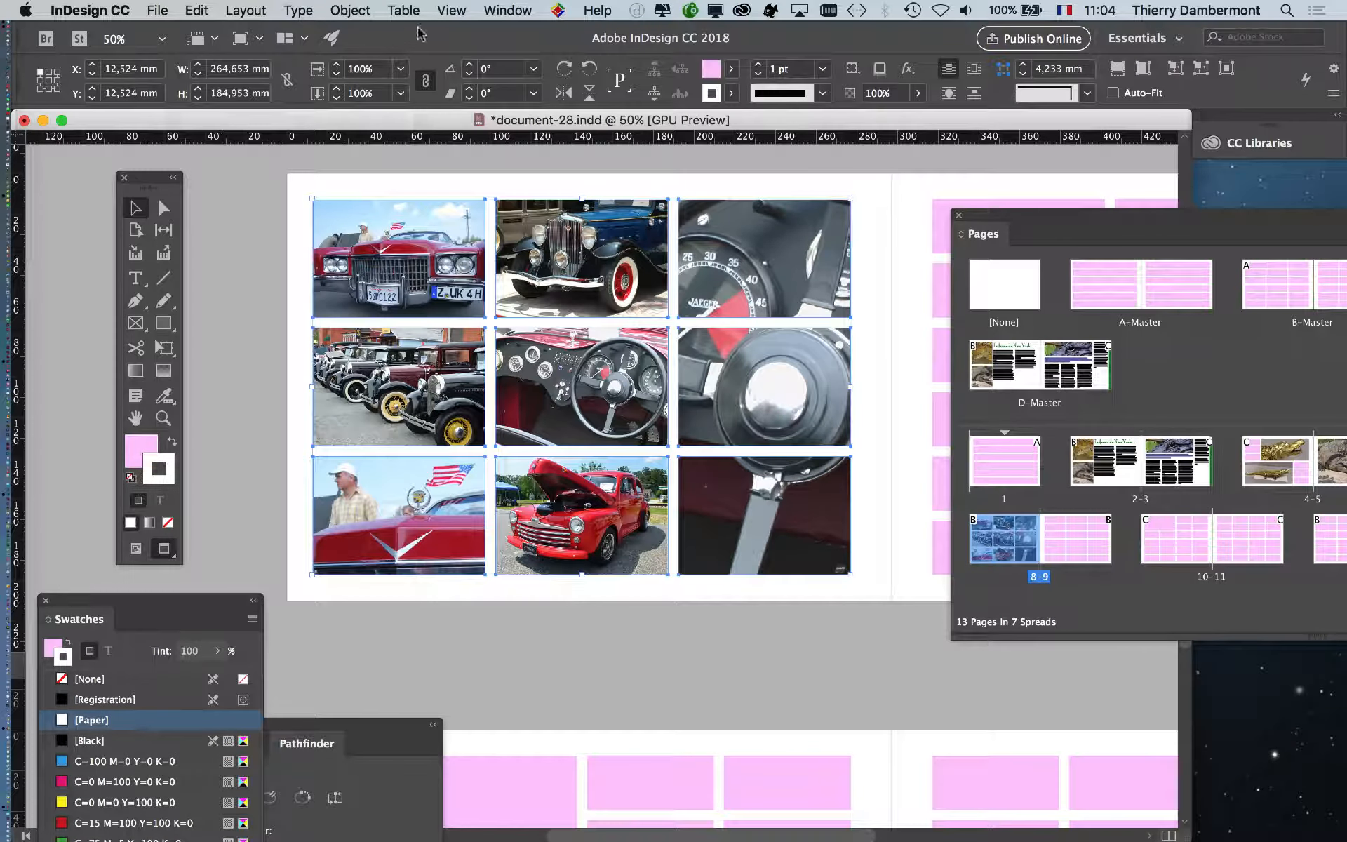
left_click(510, 7)
left_click(507, 8)
left_click(502, 10)
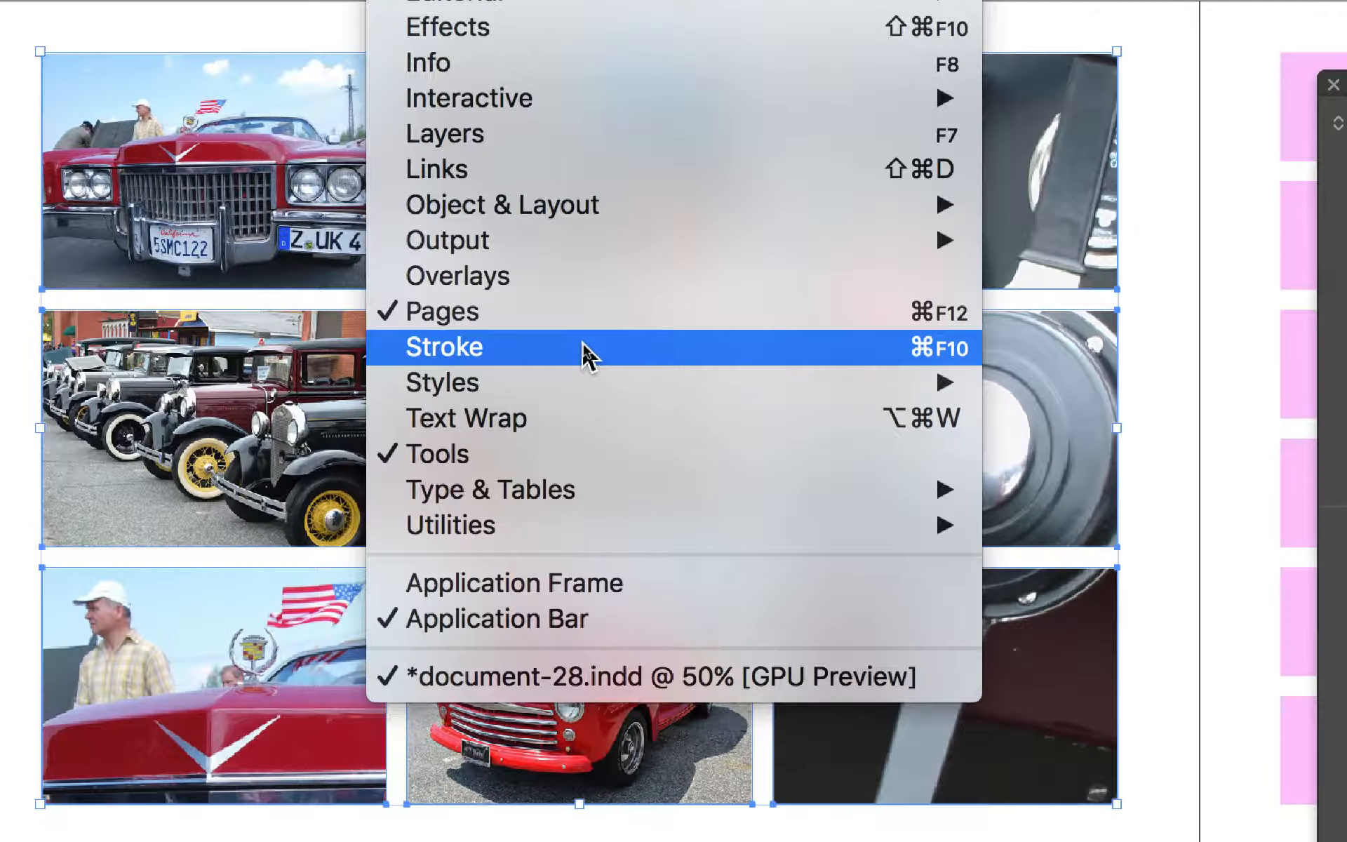
left_click(583, 347)
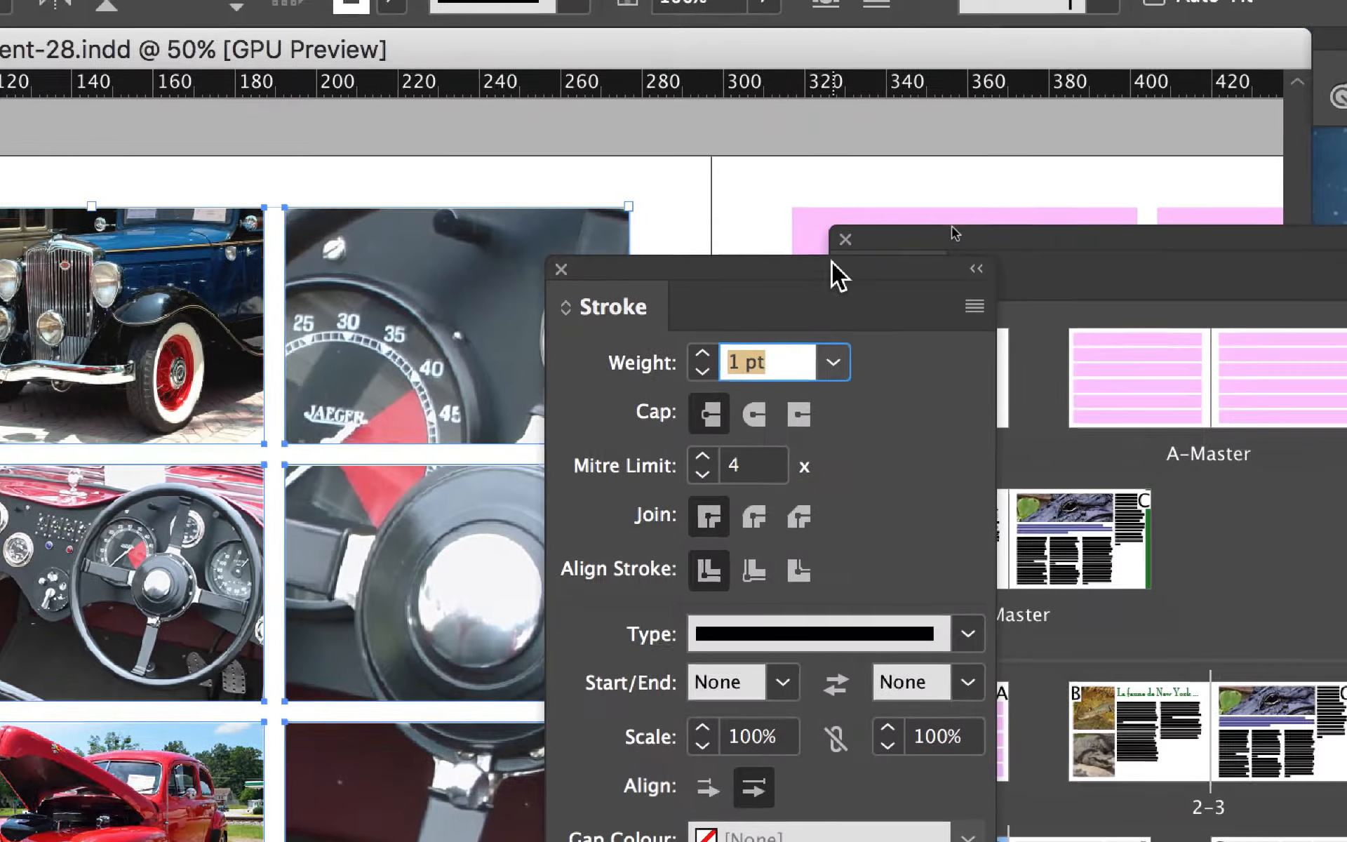
left_click_drag(832, 262, 624, 352)
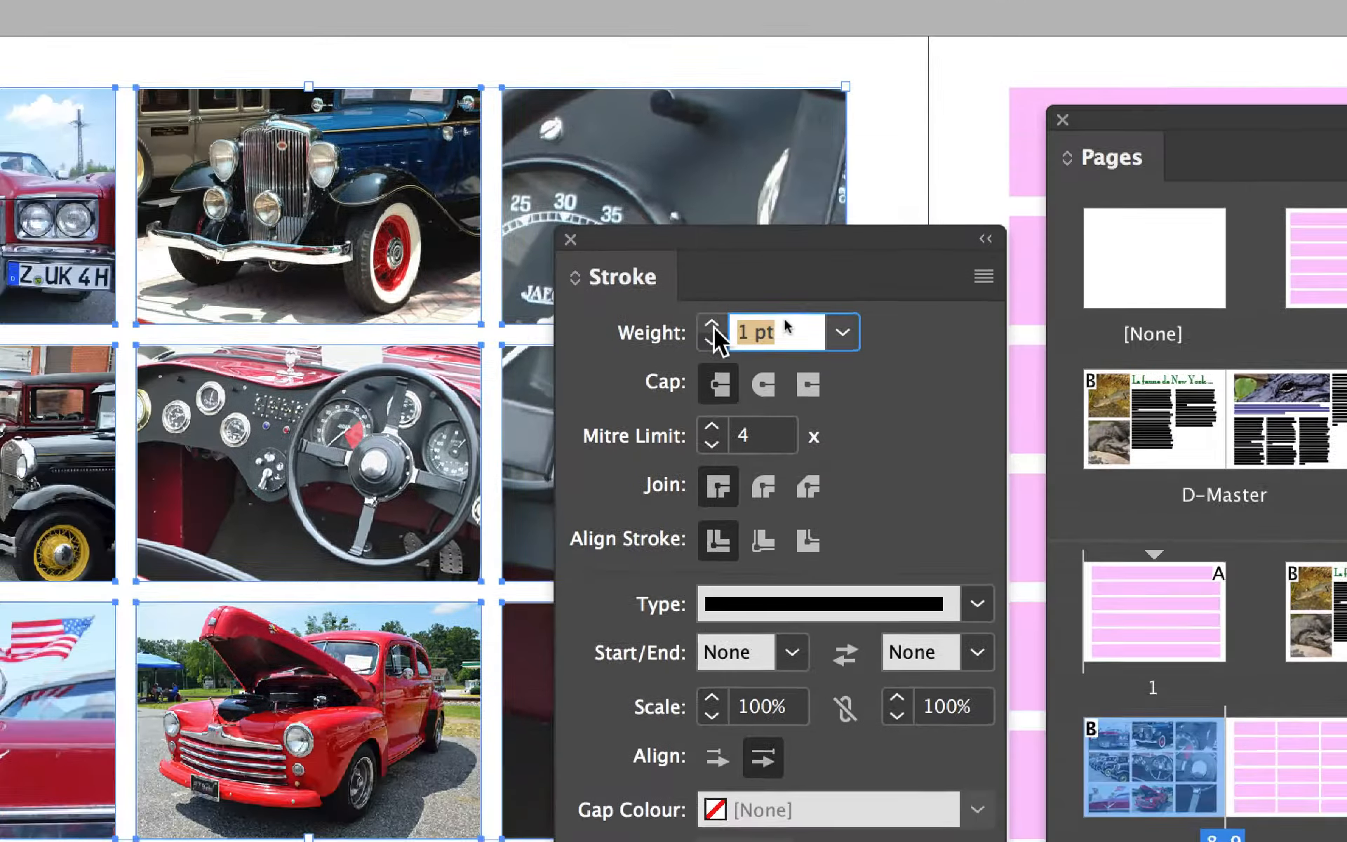
- Set the stroke weight of the nine photo frames to 9 pt
left_click(706, 354)
left_click(713, 325)
left_click(713, 325)
left_click(713, 326)
left_click(712, 325)
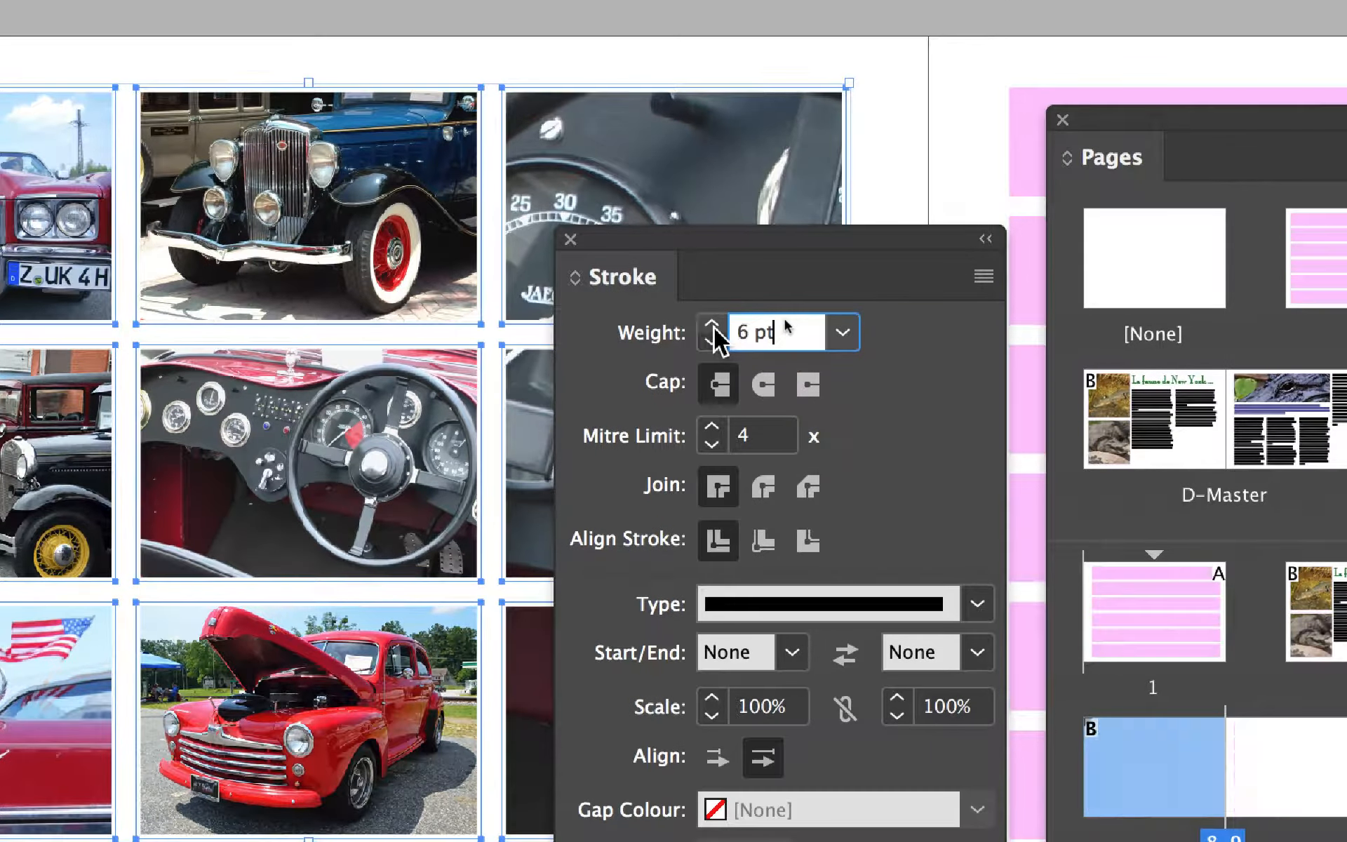
left_click(713, 325)
left_click(712, 325)
left_click(713, 325)
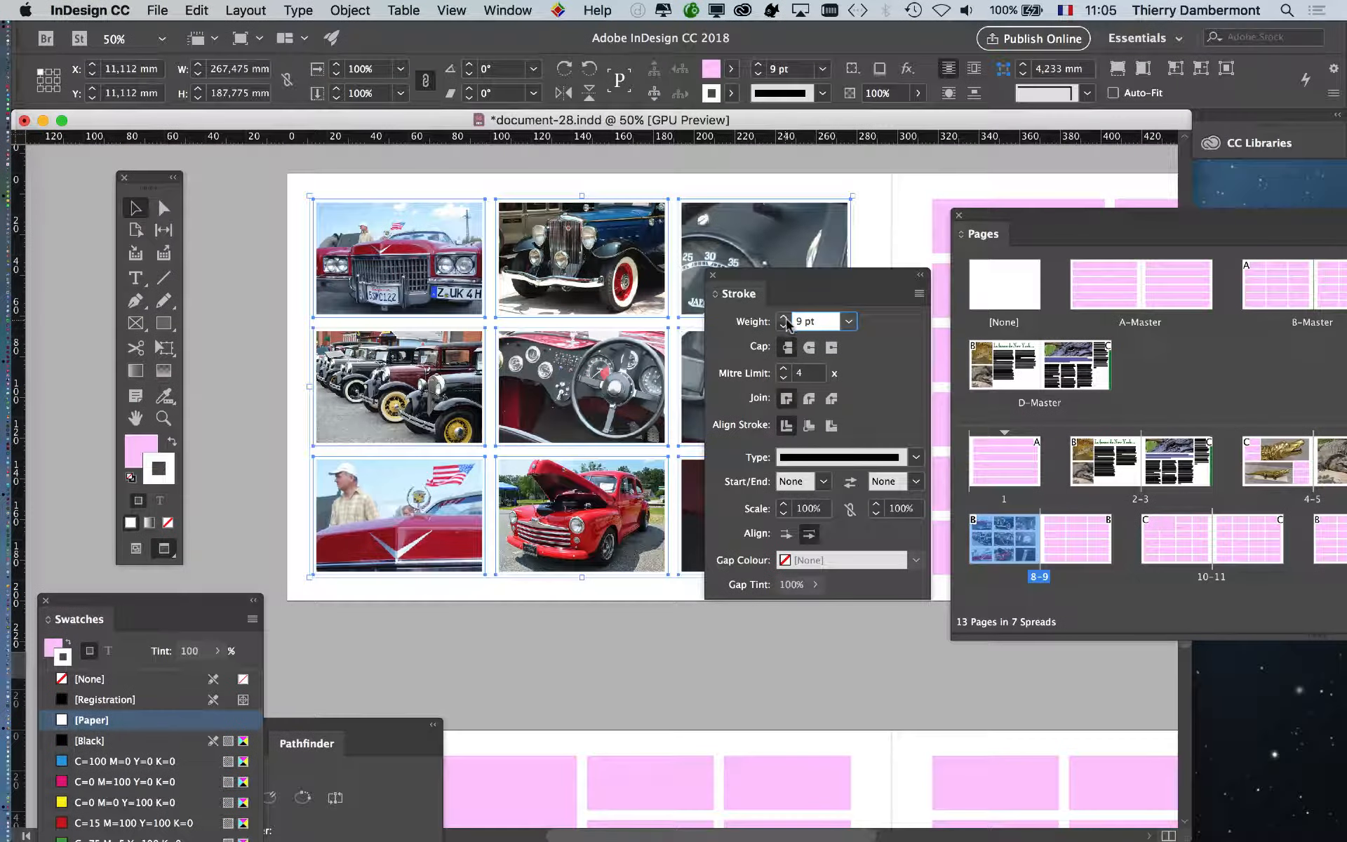
- Group the Stroke panel with Pages, set the photo frames' stroke weight to 20 pt and deselect them
left_click_drag(793, 272, 1174, 220)
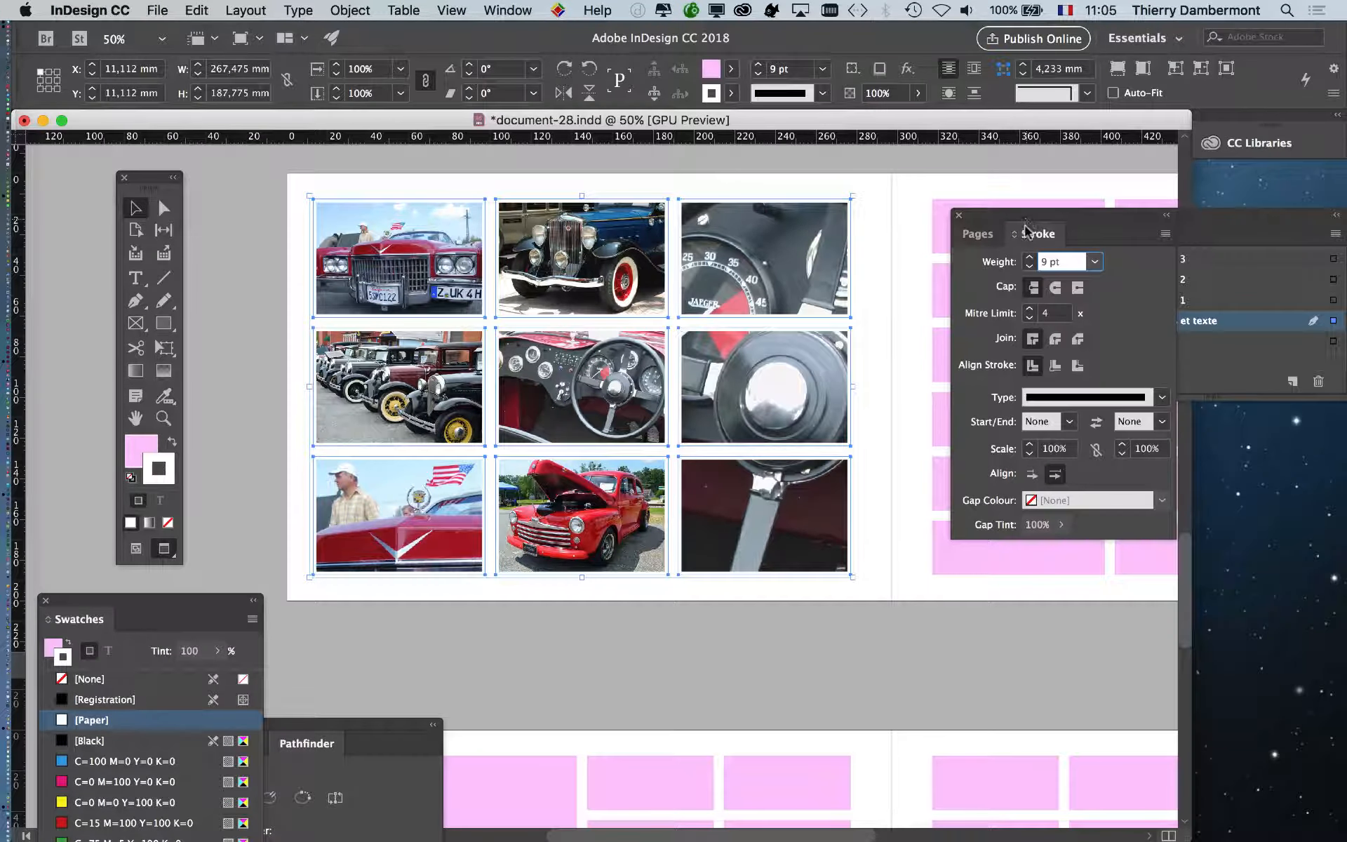
left_click(1029, 257)
left_click(1029, 258)
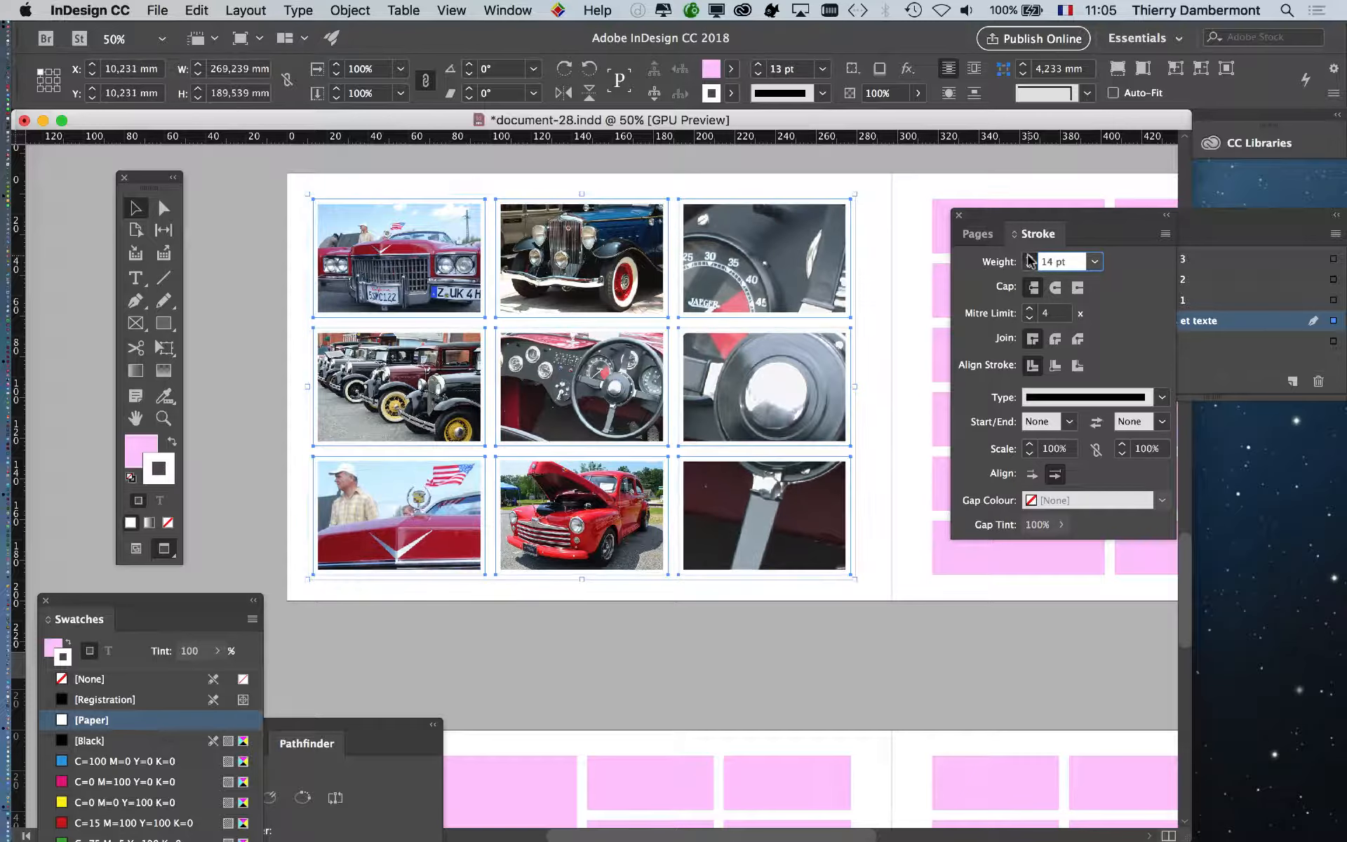
left_click(192, 383)
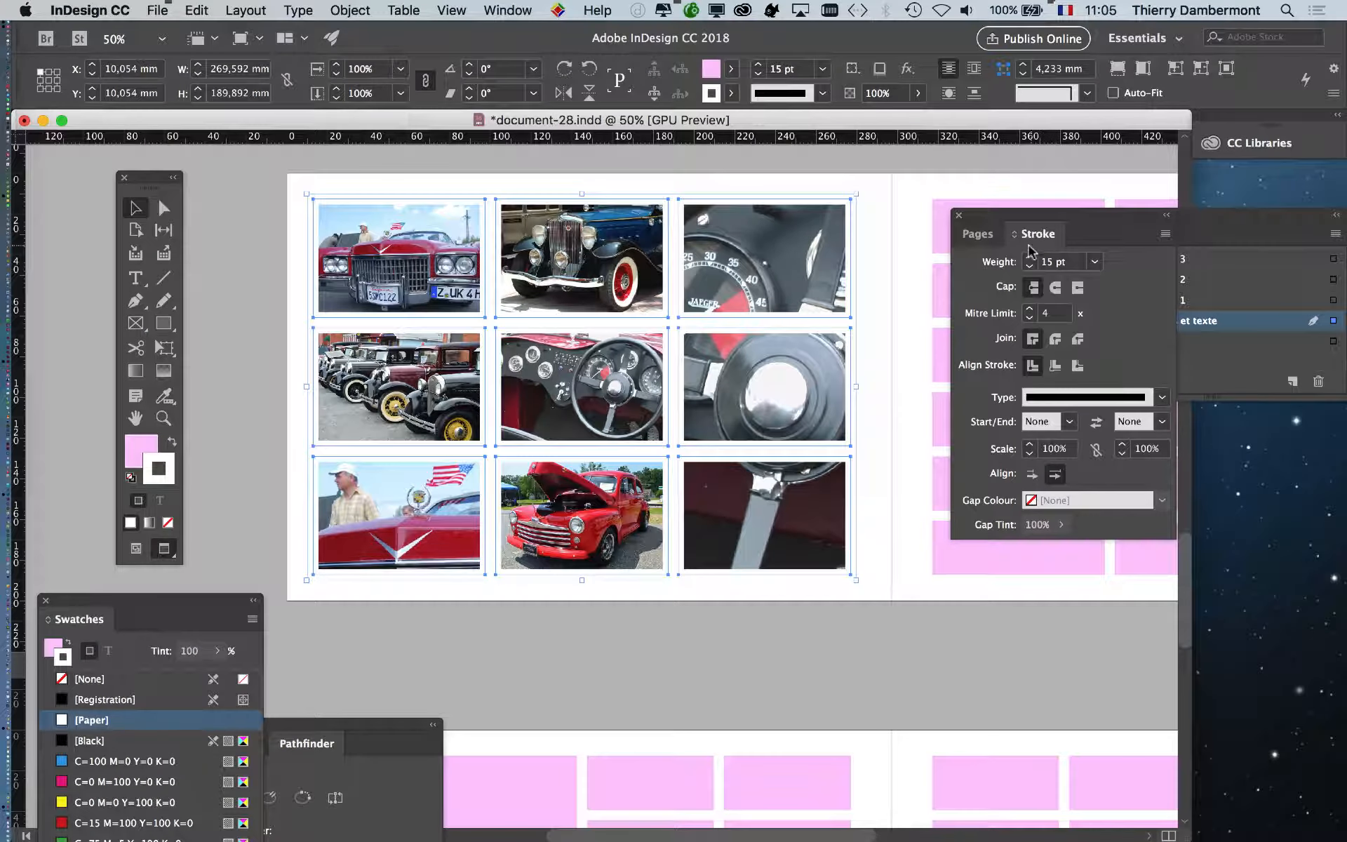
left_click(1029, 258)
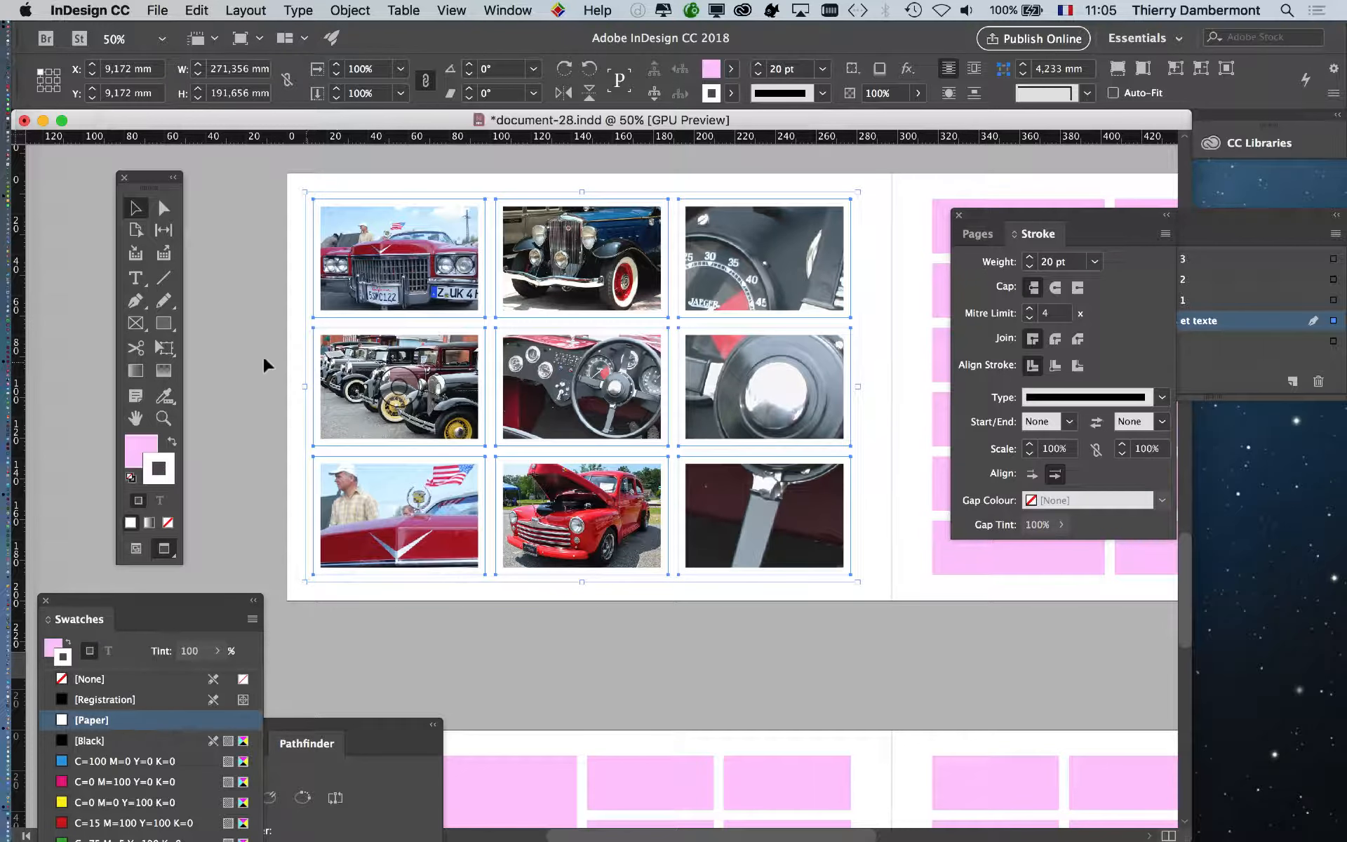
left_click(257, 418)
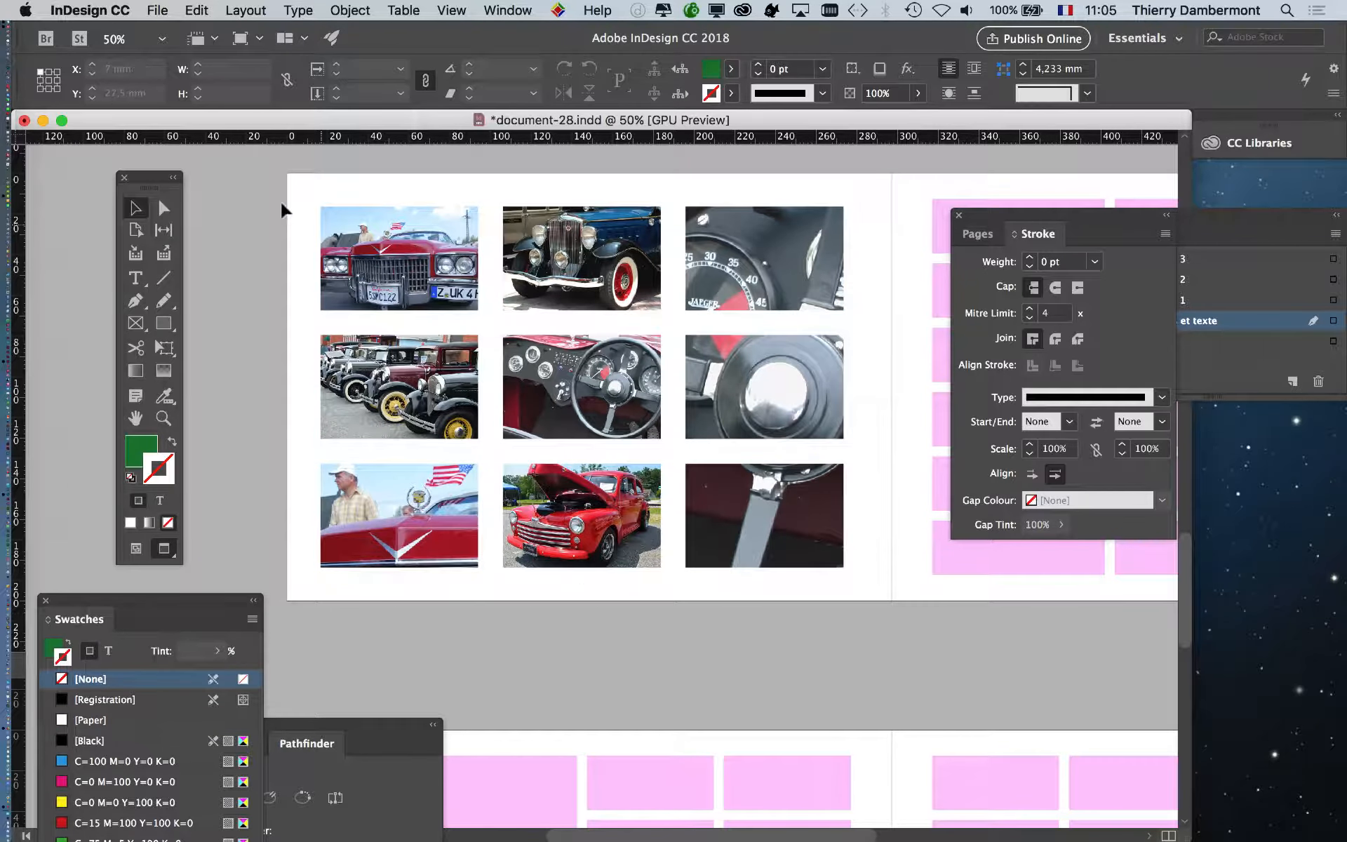
- Reselect all nine photo frames, set their stroke weight to 8 pt and deselect them
mouse_move(283, 200)
left_mouse_down()
mouse_move(767, 595)
mouse_move(860, 590)
left_mouse_up()
left_click(1030, 267)
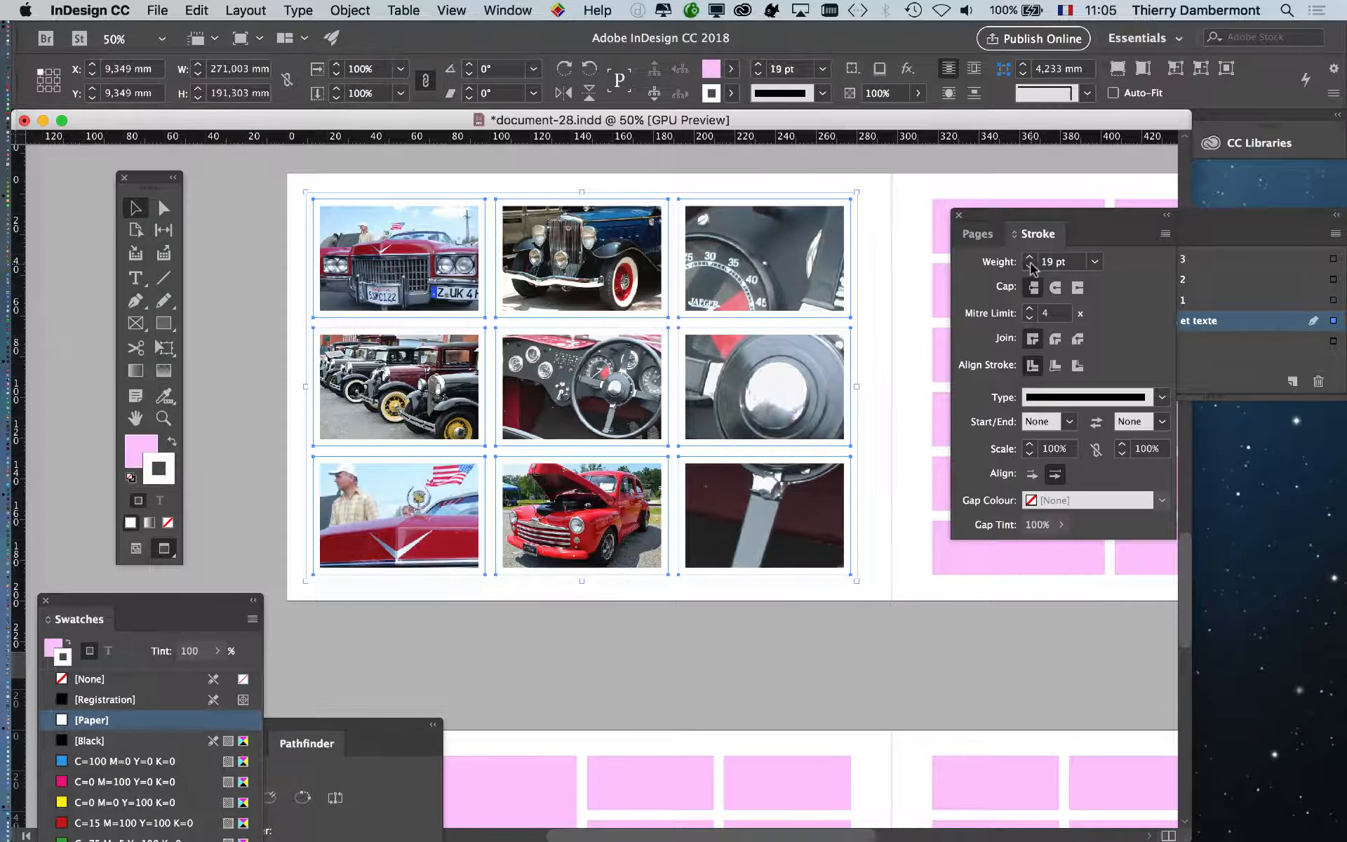
left_click(1029, 267)
left_click(1029, 267)
left_click(1029, 266)
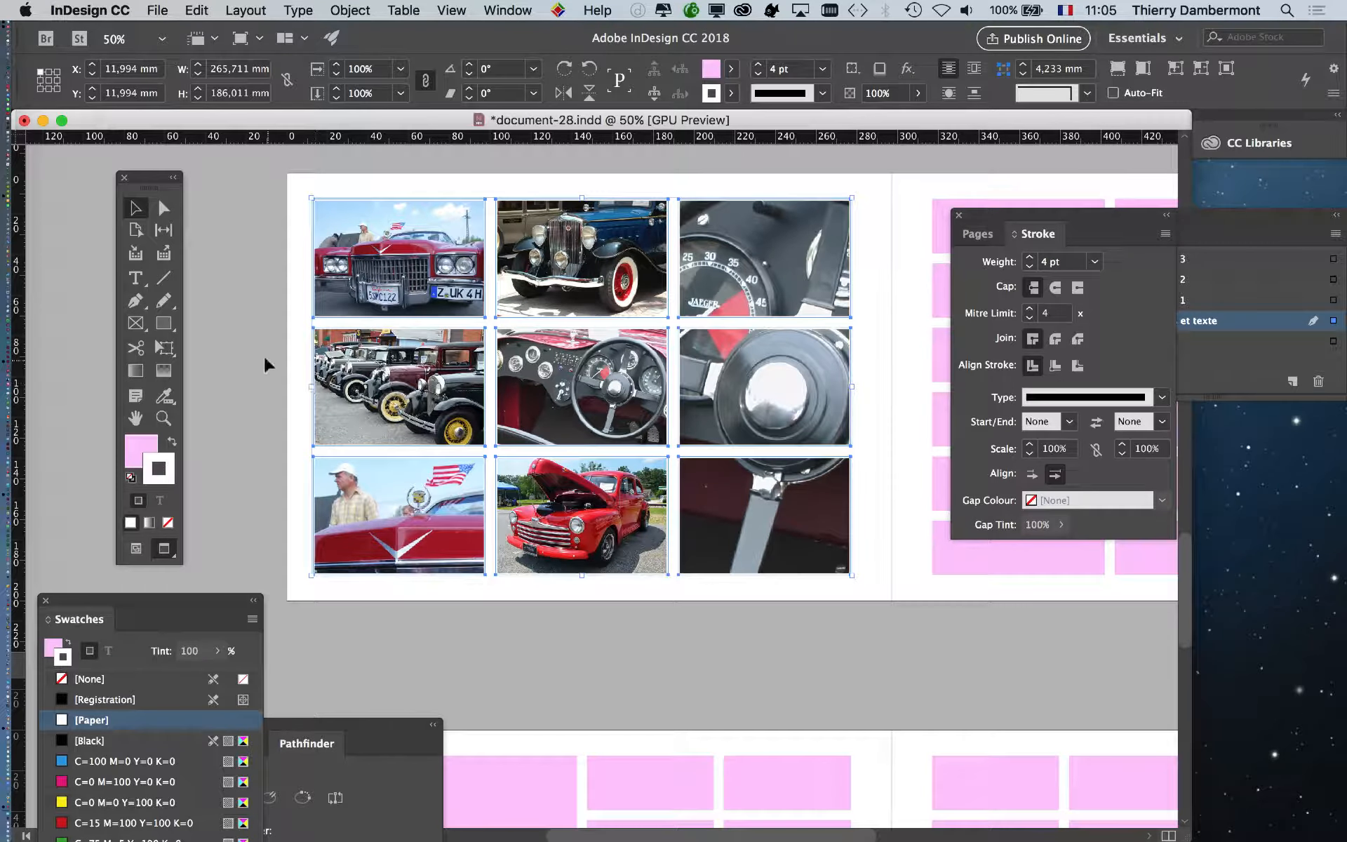
left_click(1030, 257)
left_click(1029, 256)
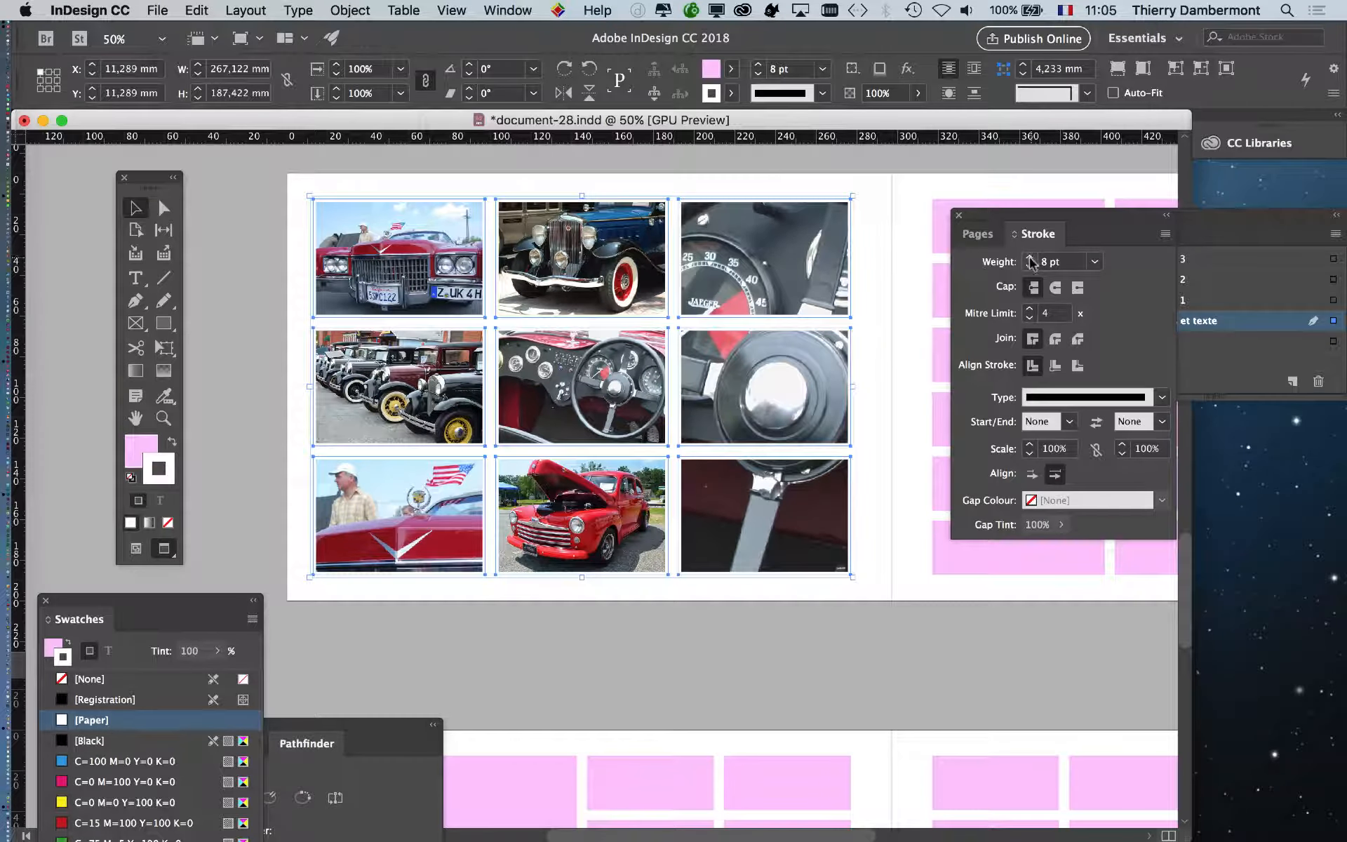
left_click(261, 343)
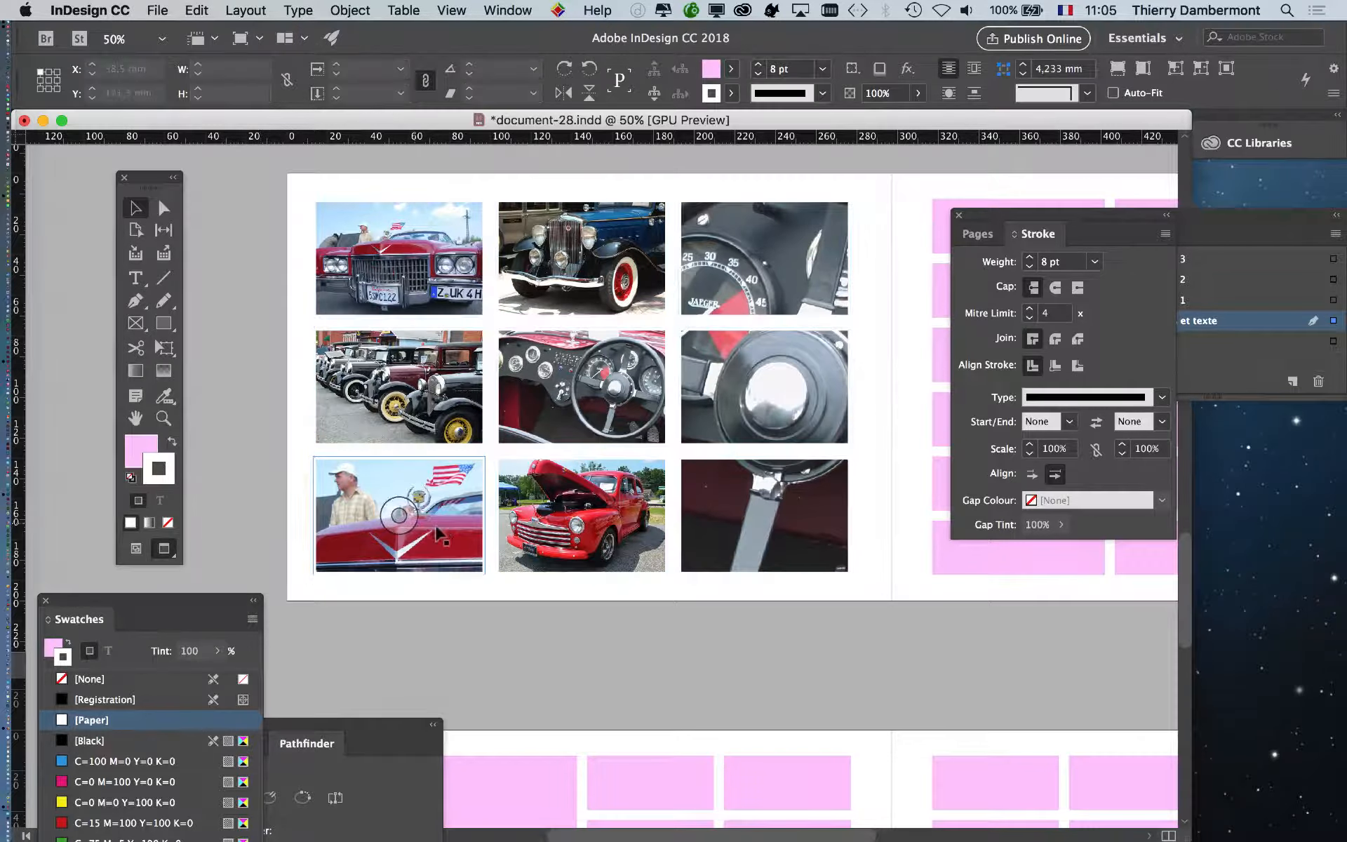
- Reselect the nine photo frames and apply the [Black] swatch to their stroke
left_click(443, 534)
left_click_drag(242, 195, 860, 642)
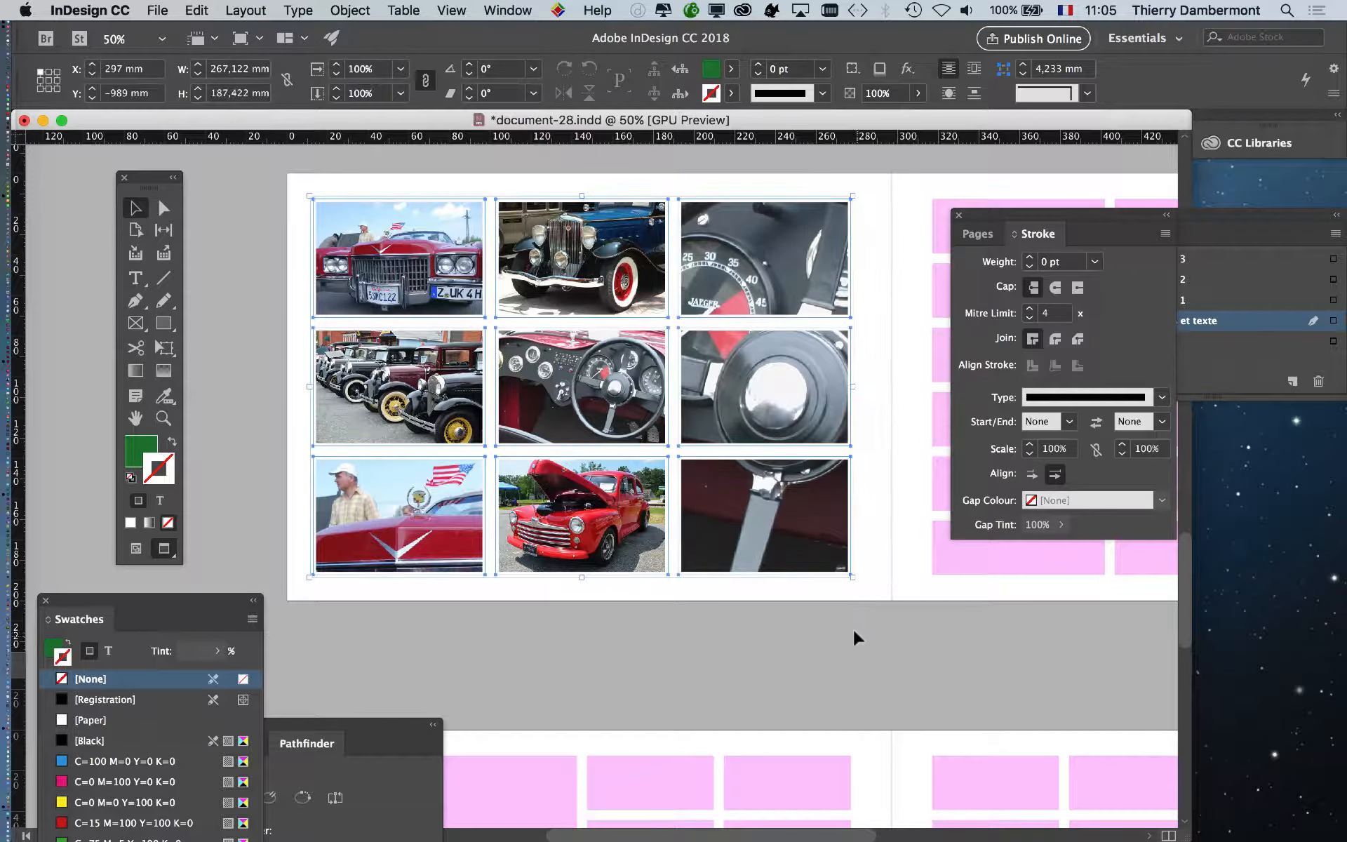
mouse_move(198, 604)
left_mouse_down()
mouse_move(691, 545)
mouse_move(895, 156)
left_mouse_up()
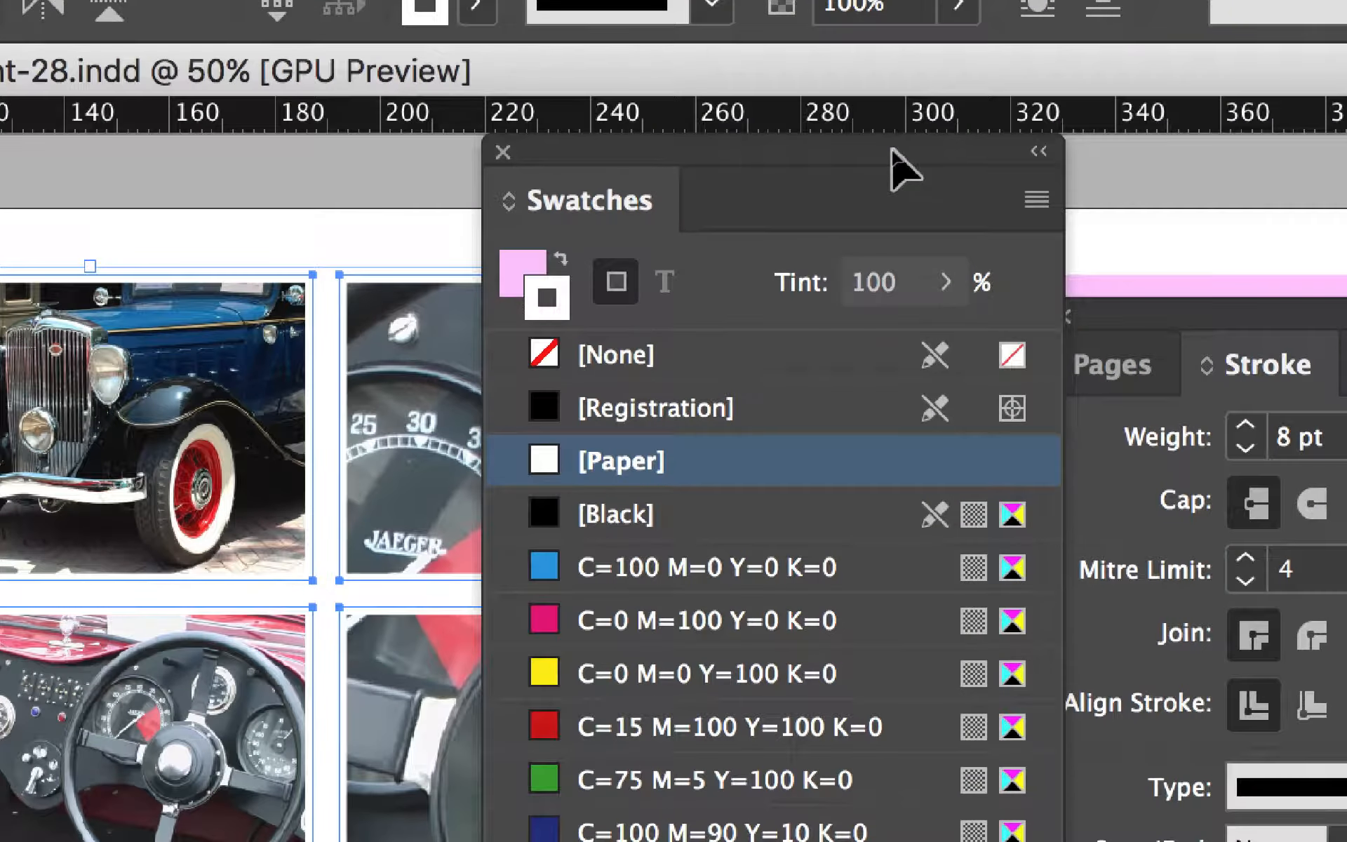
left_click(727, 515)
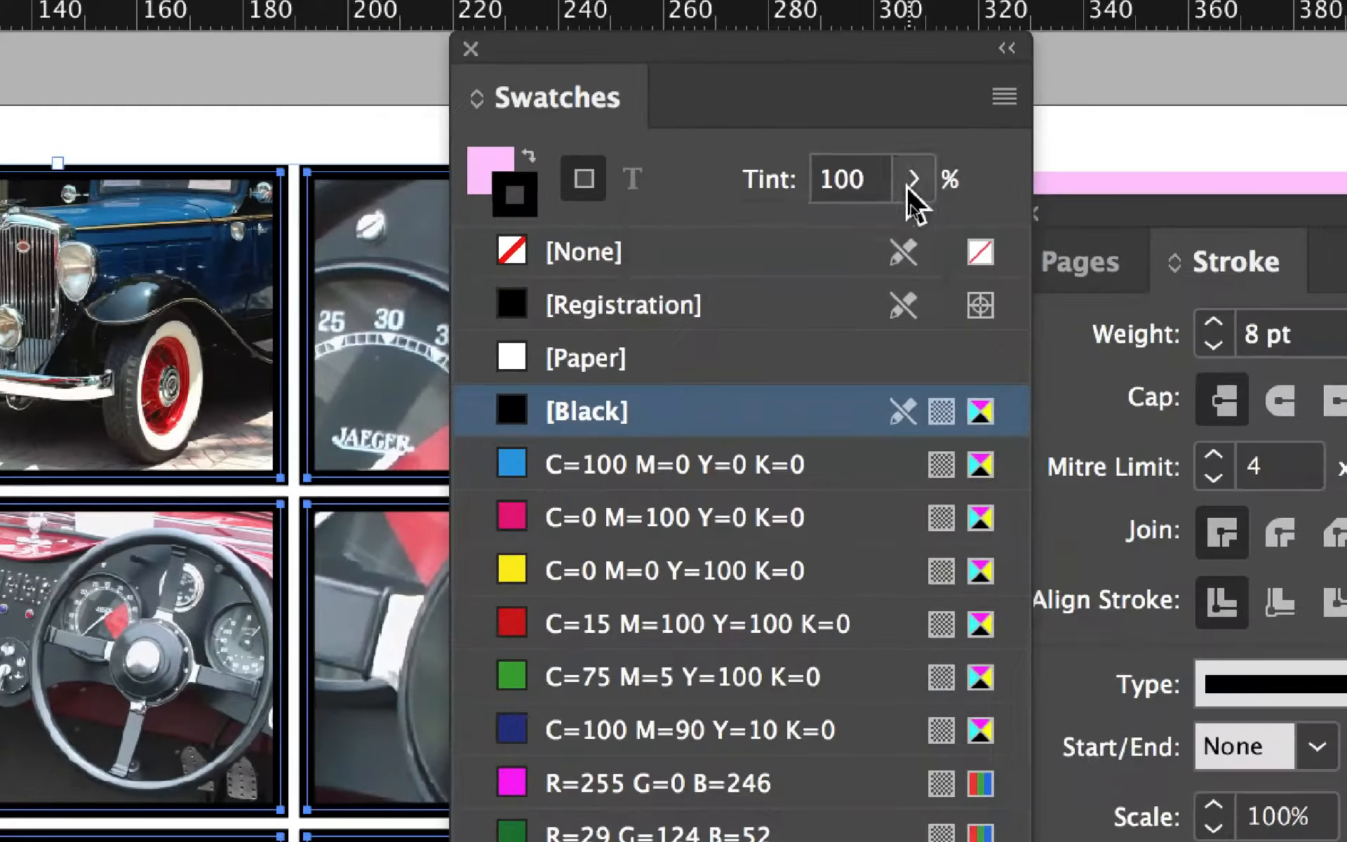
- Lower the tint of the frames' black stroke to 14%
left_click(1058, 24)
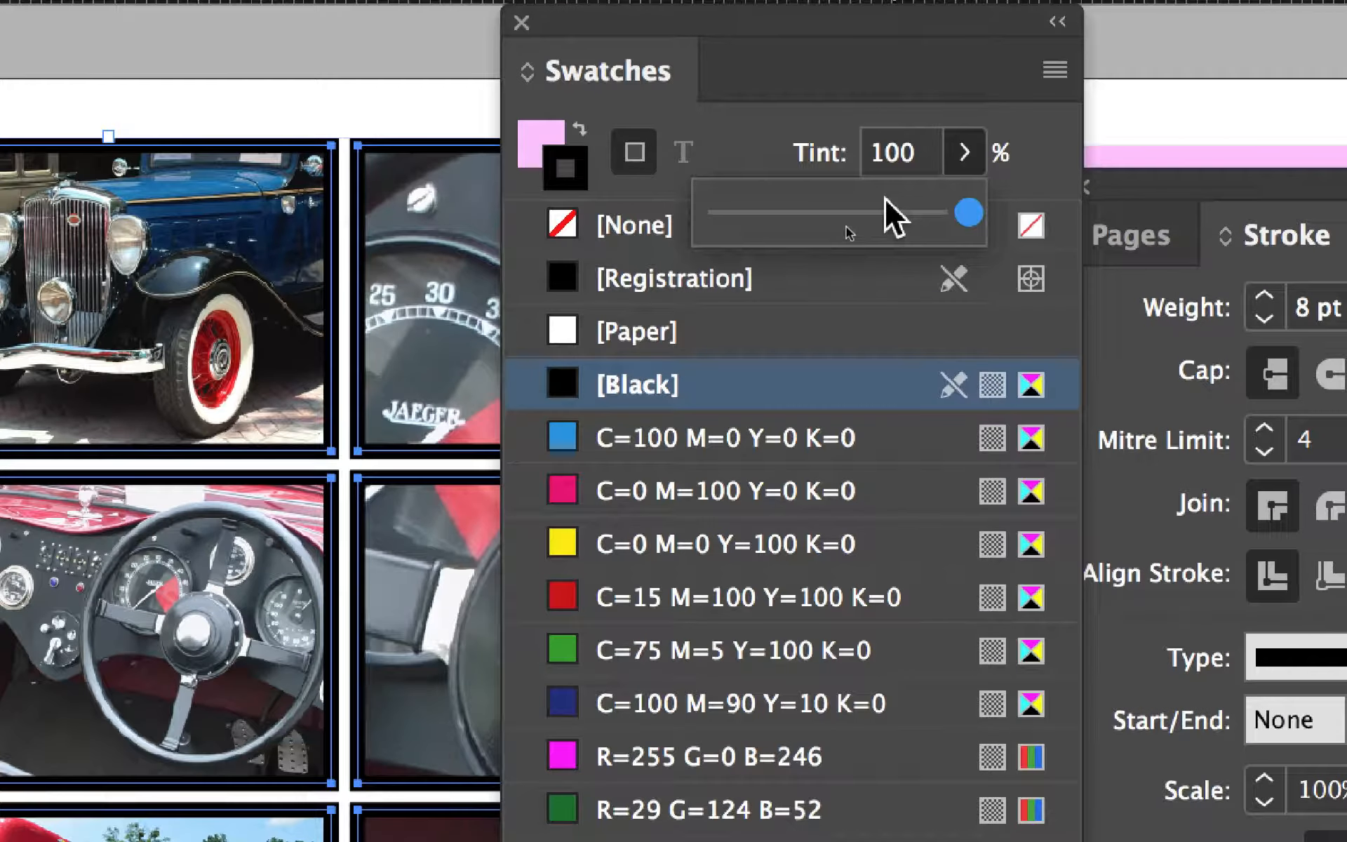
left_click_drag(885, 199, 749, 210)
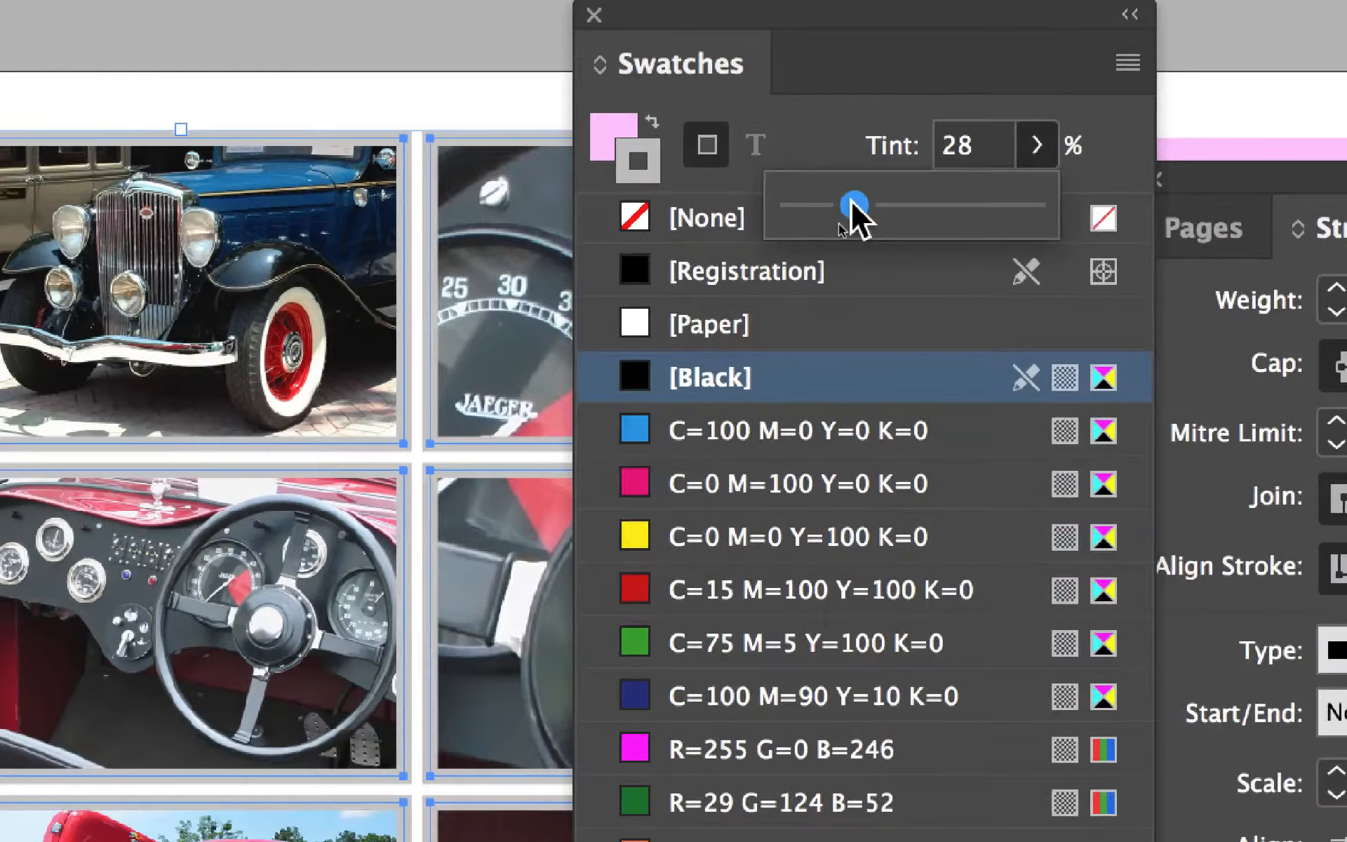
left_click_drag(840, 204, 848, 204)
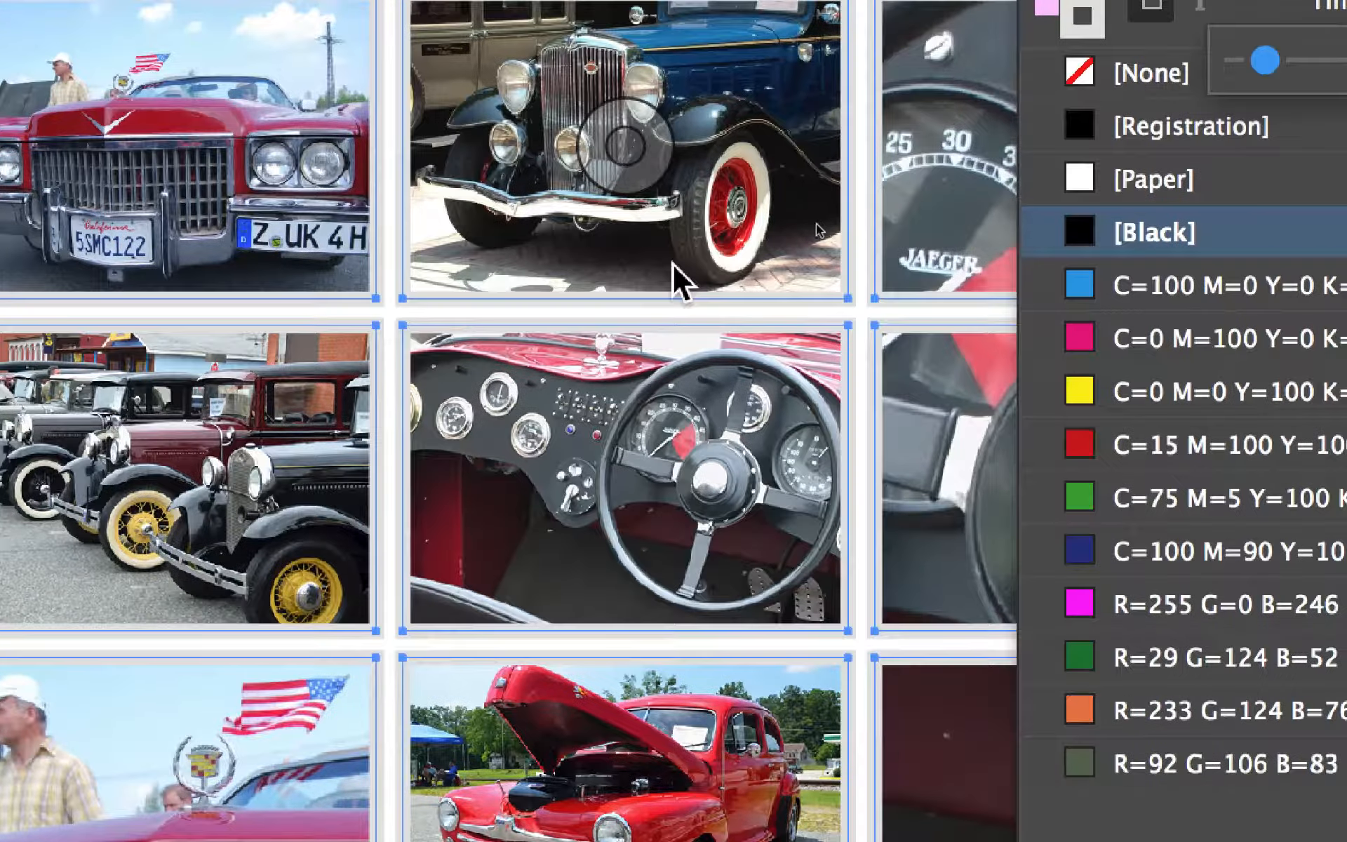
mouse_move(1279, 50)
left_mouse_down()
mouse_move(1245, 50)
mouse_move(1270, 49)
left_mouse_up()
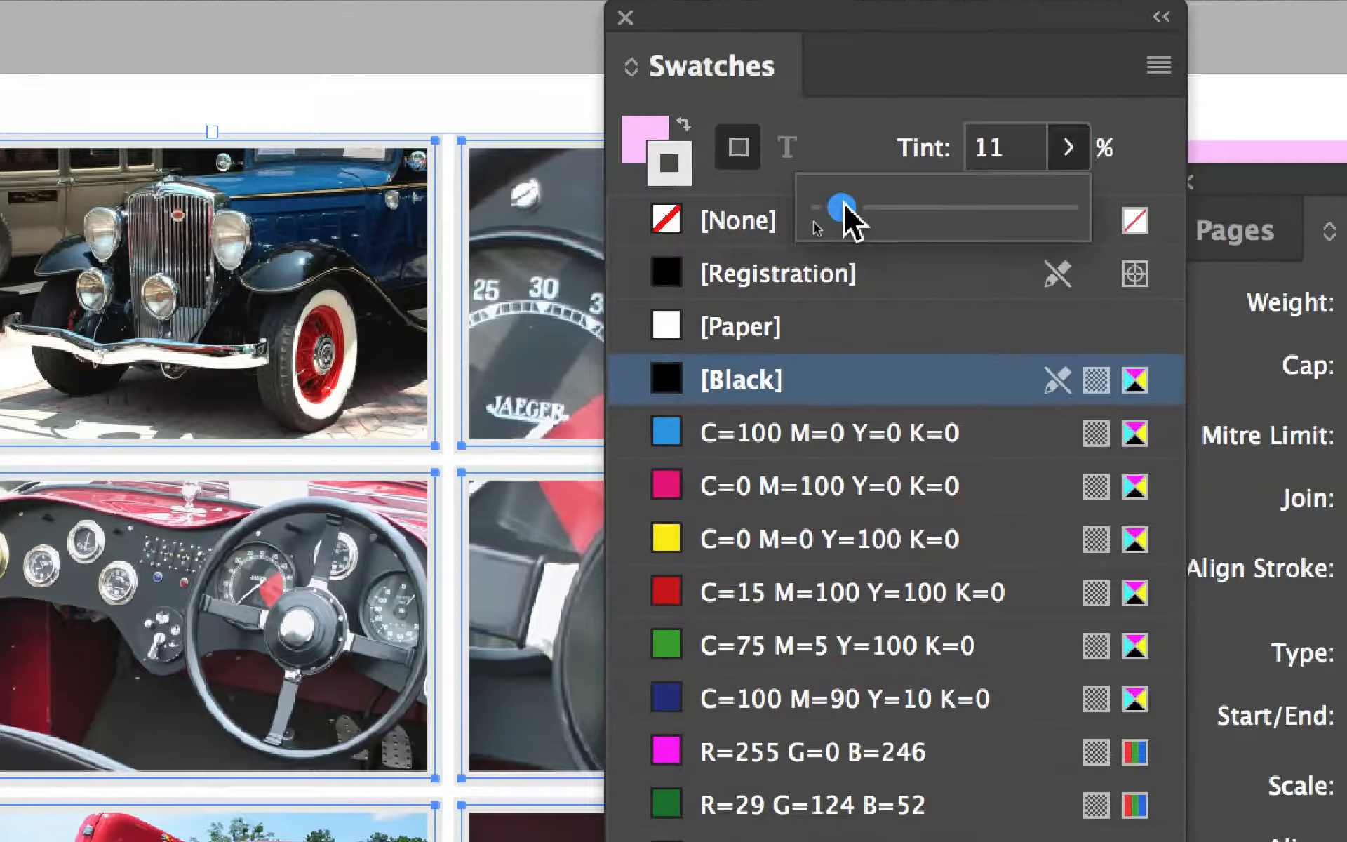
left_click_drag(844, 204, 854, 204)
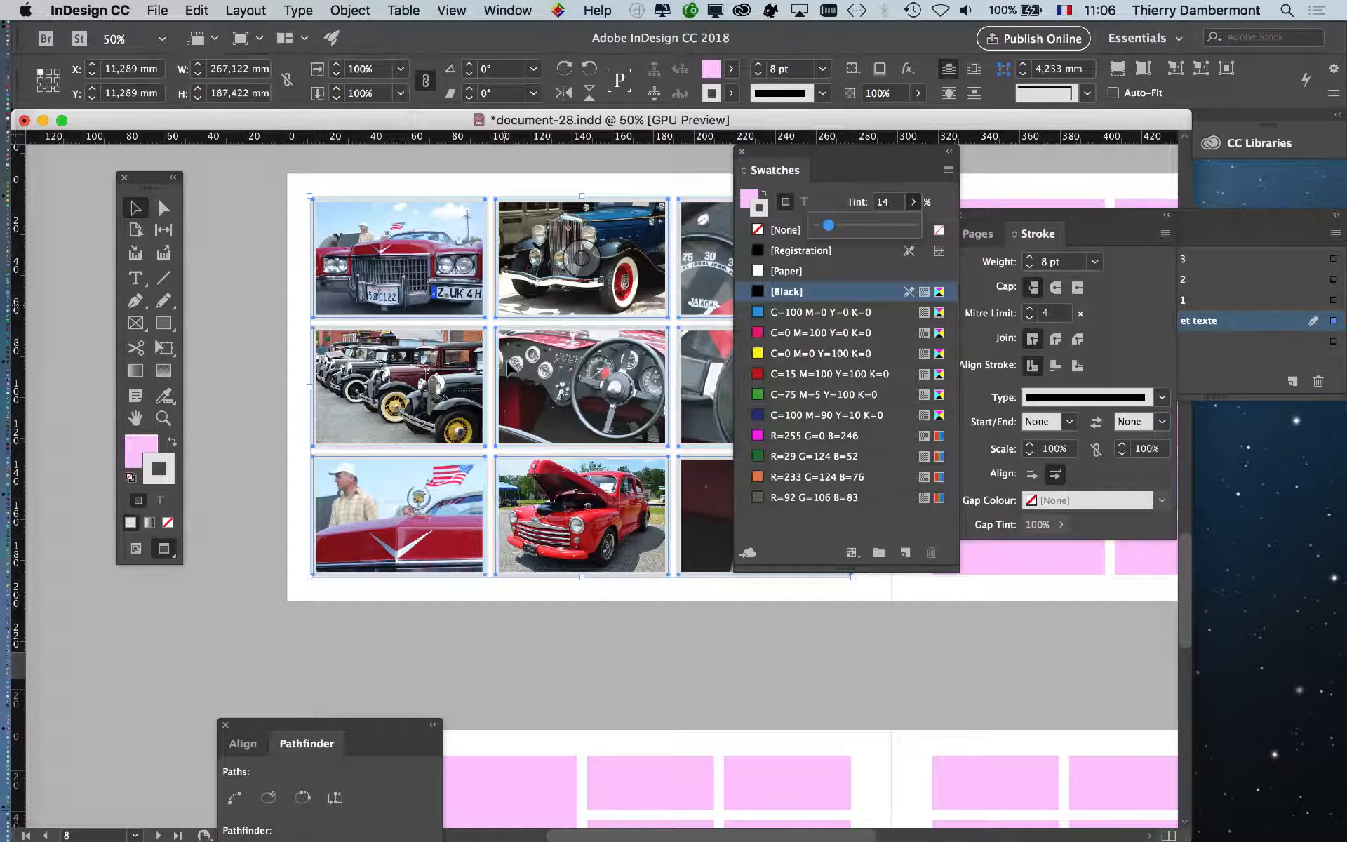
- Align the nine photo frames' stroke to the outside and set its weight to 4 pt
left_click_drag(977, 216, 715, 234)
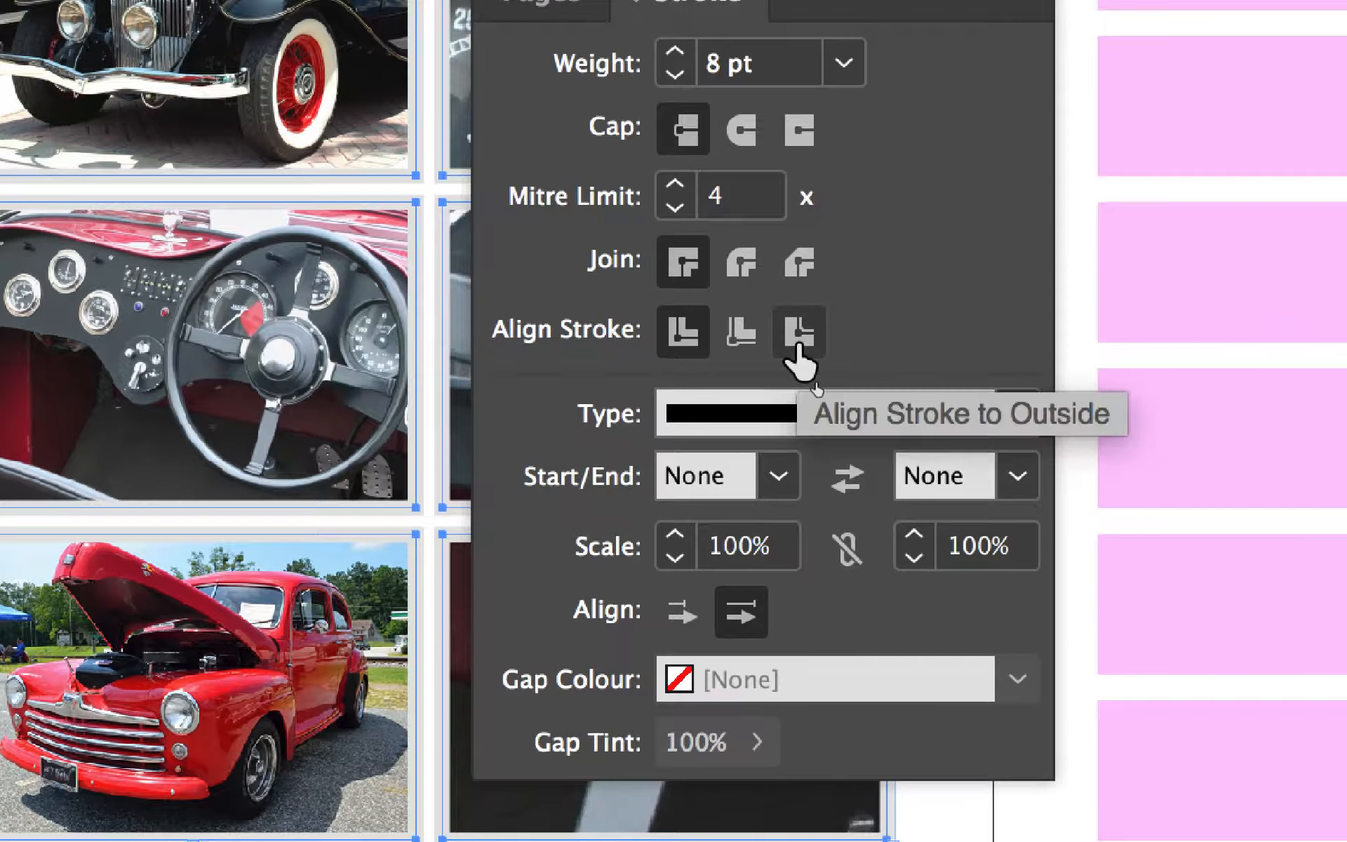
left_click(799, 354)
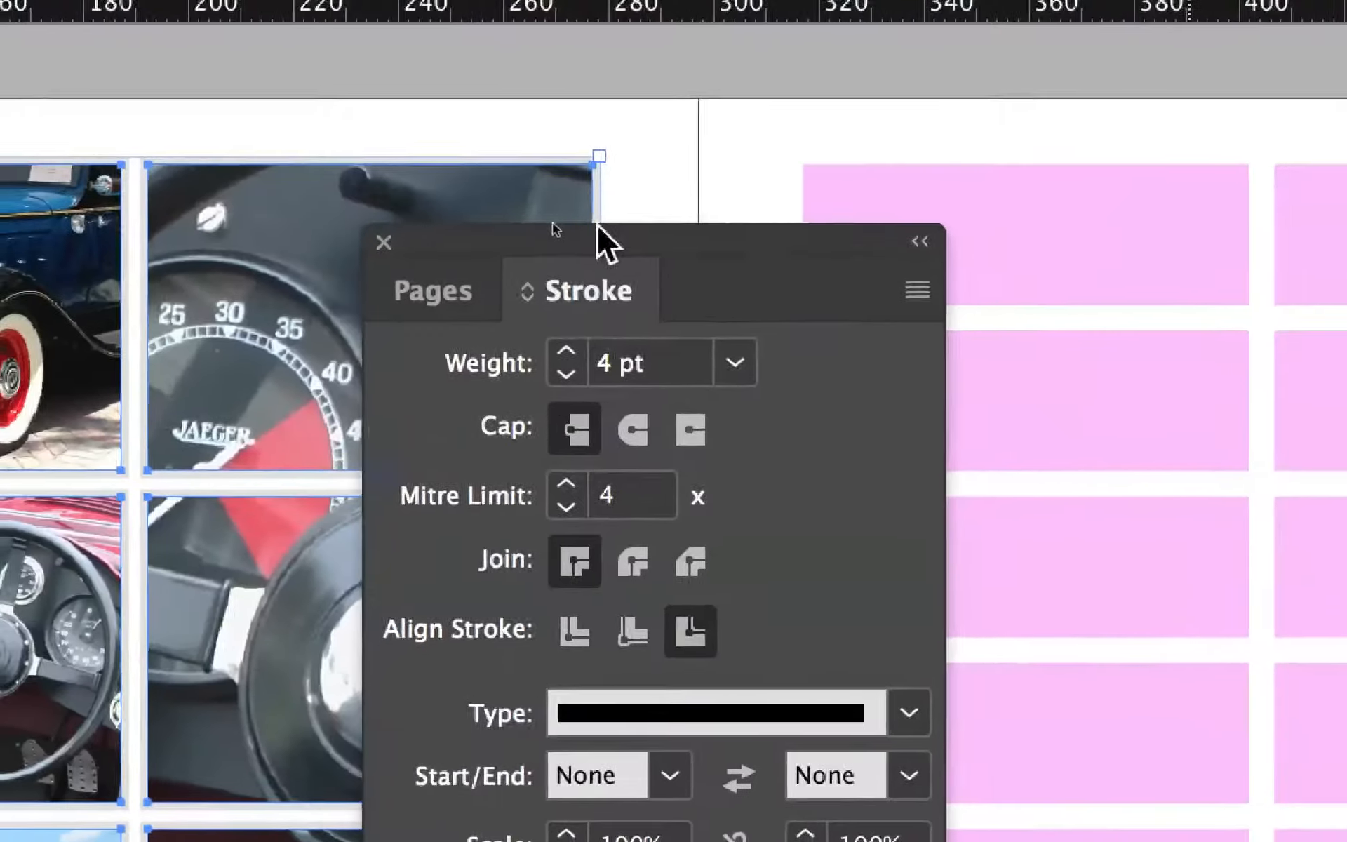
key("space")
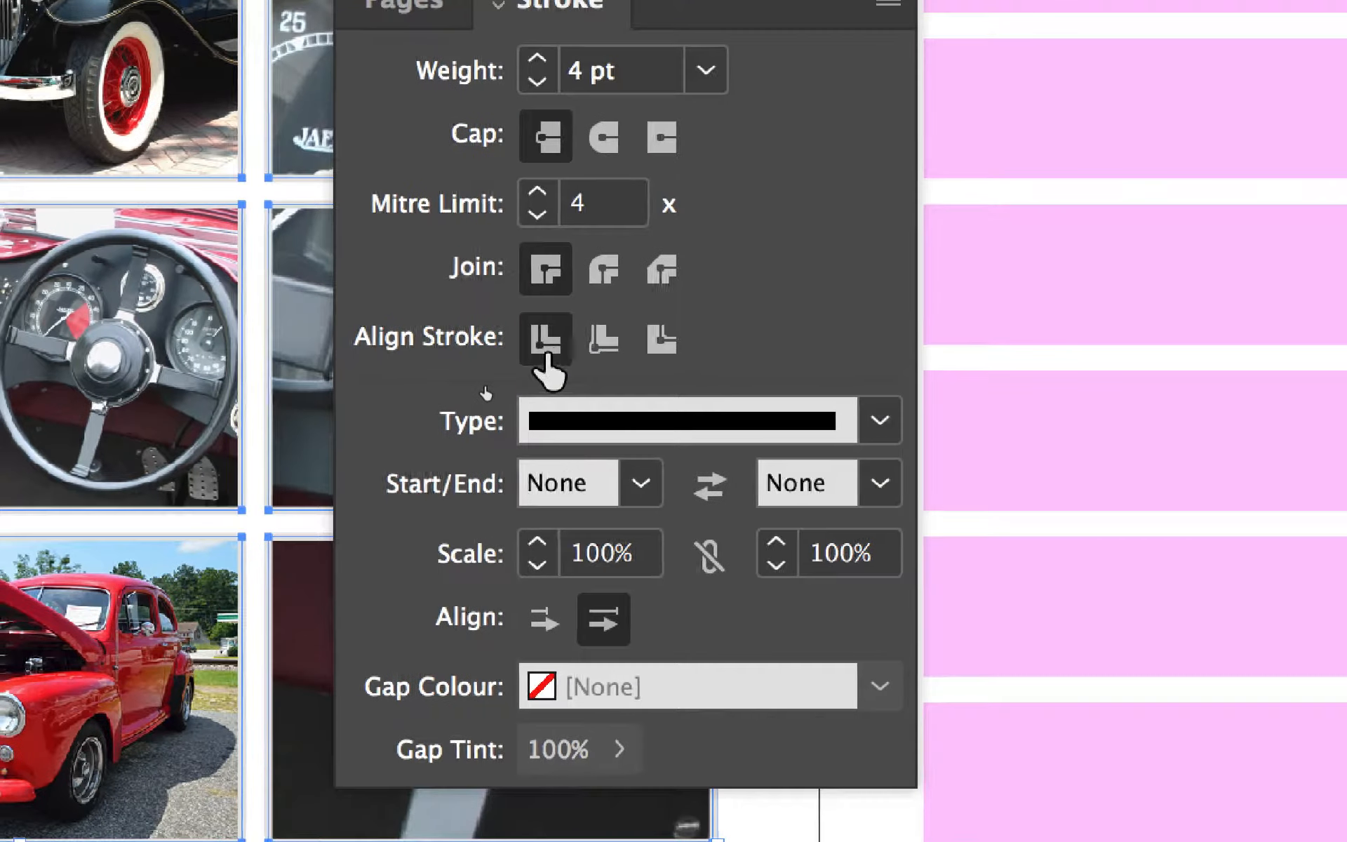
- Try centre and inside stroke alignment on the nine photo frames, and finish with the stroke aligned to the outside
left_click(821, 435)
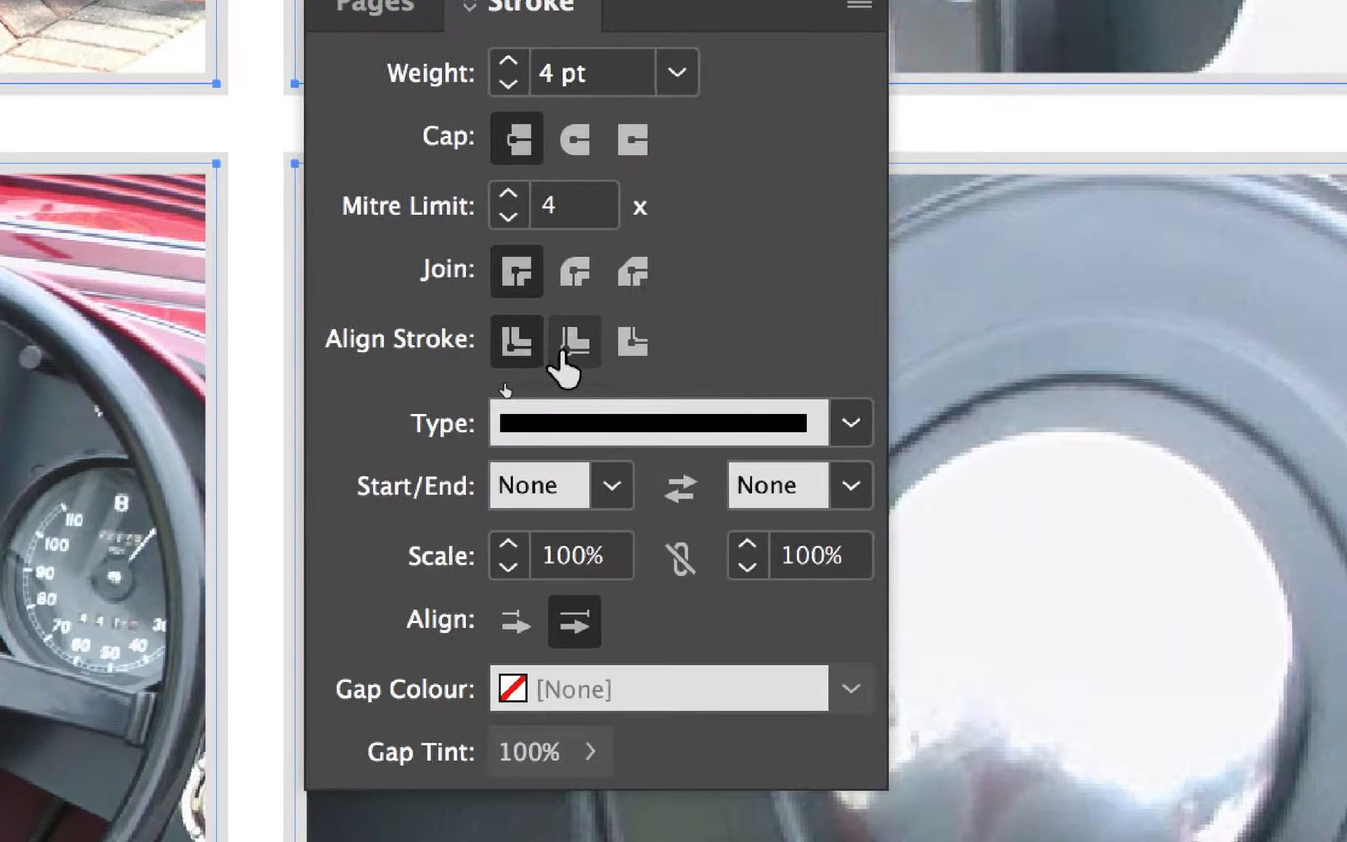
left_click(815, 436)
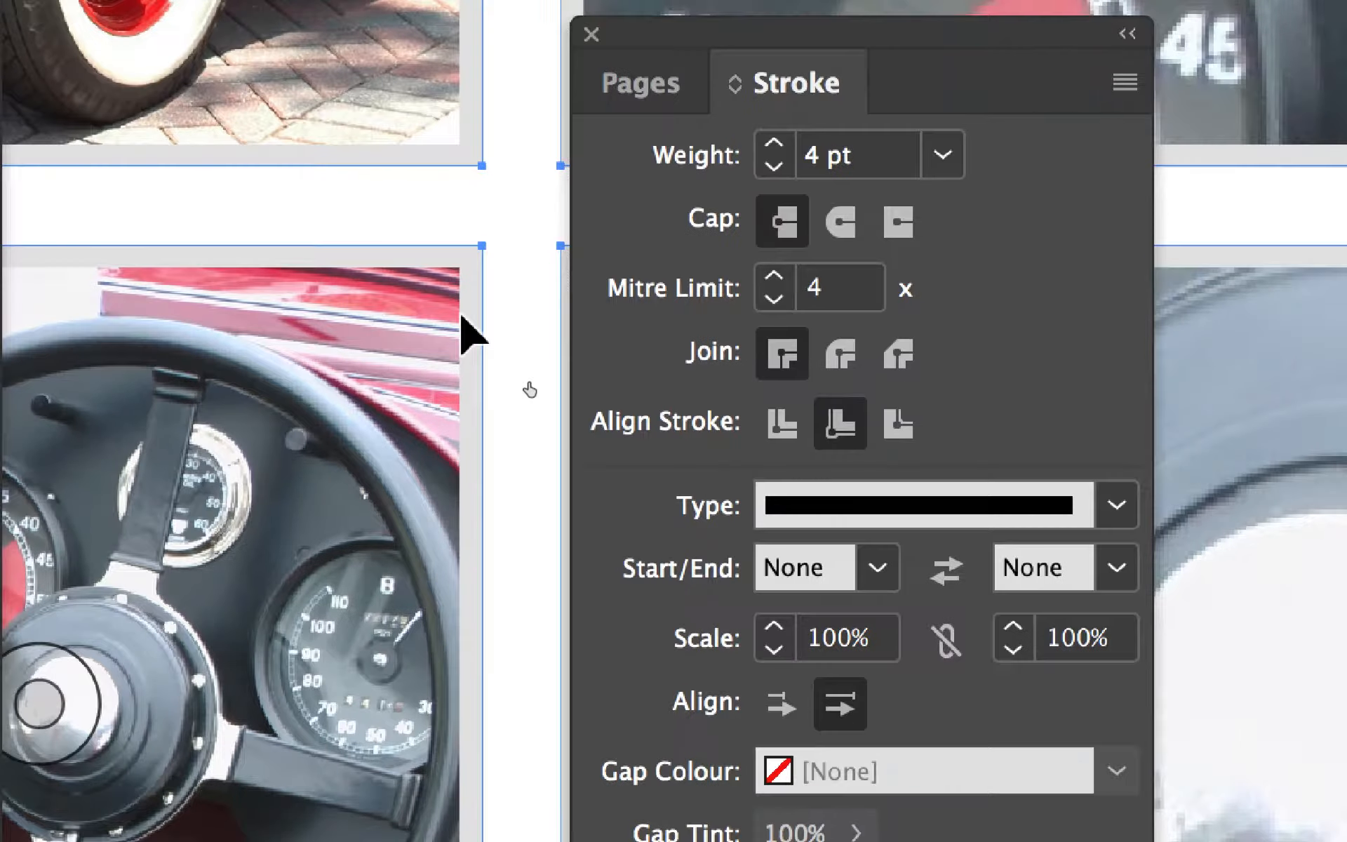
left_click(896, 436)
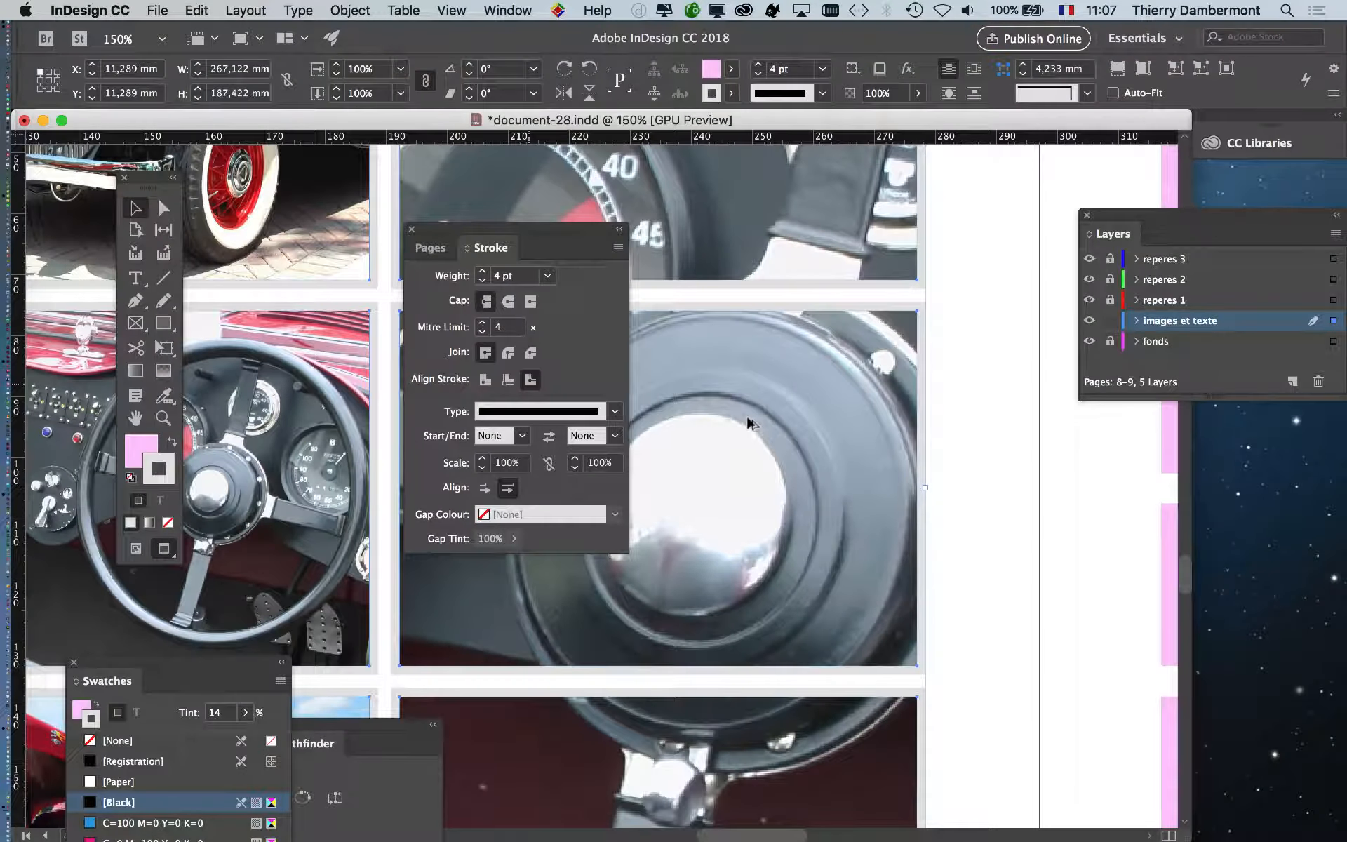
- Move the Stroke panel off the car photos to below the grid and deselect all frames
scroll(749, 423, "down", 4)
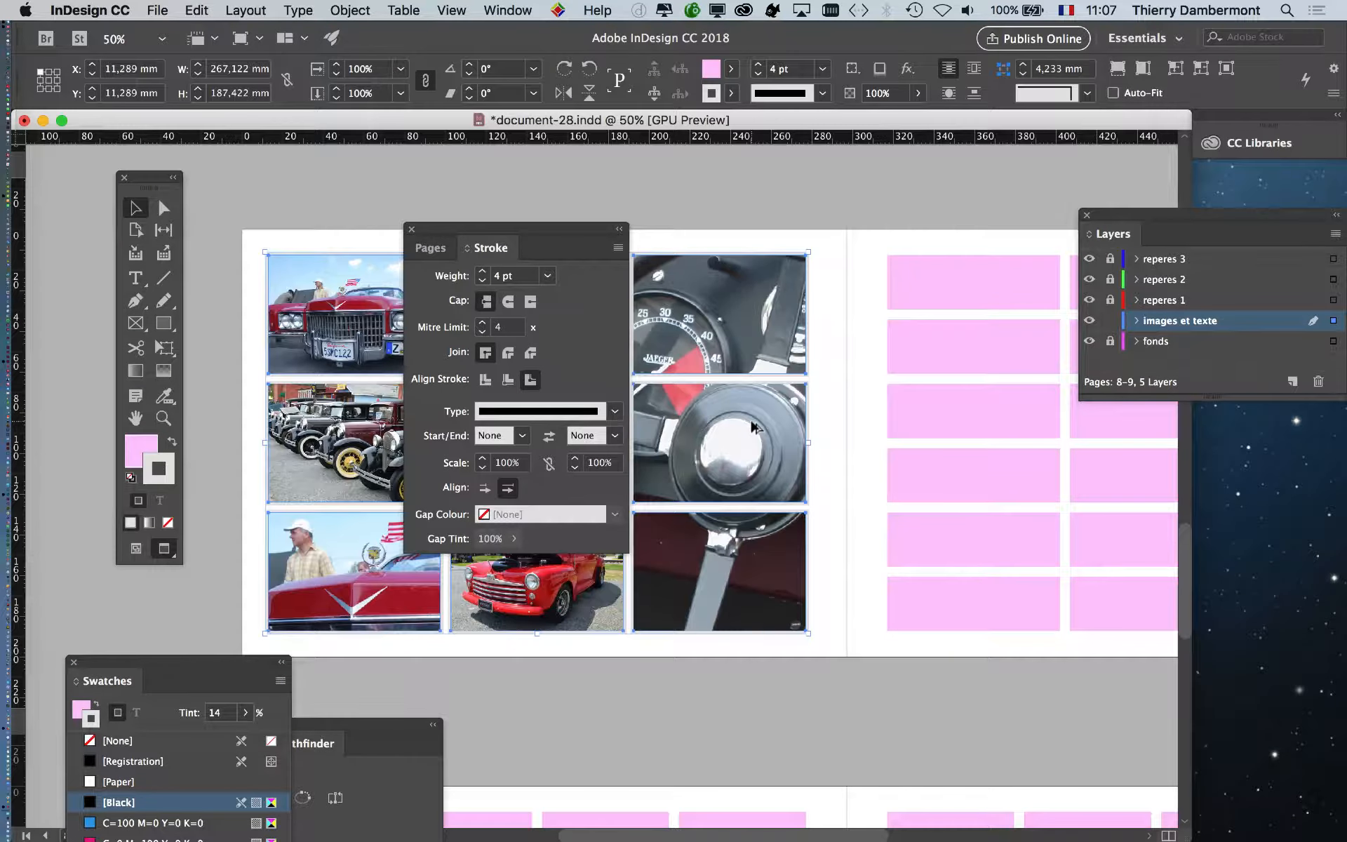
mouse_move(568, 234)
left_mouse_down()
mouse_move(912, 444)
mouse_move(926, 623)
left_mouse_up()
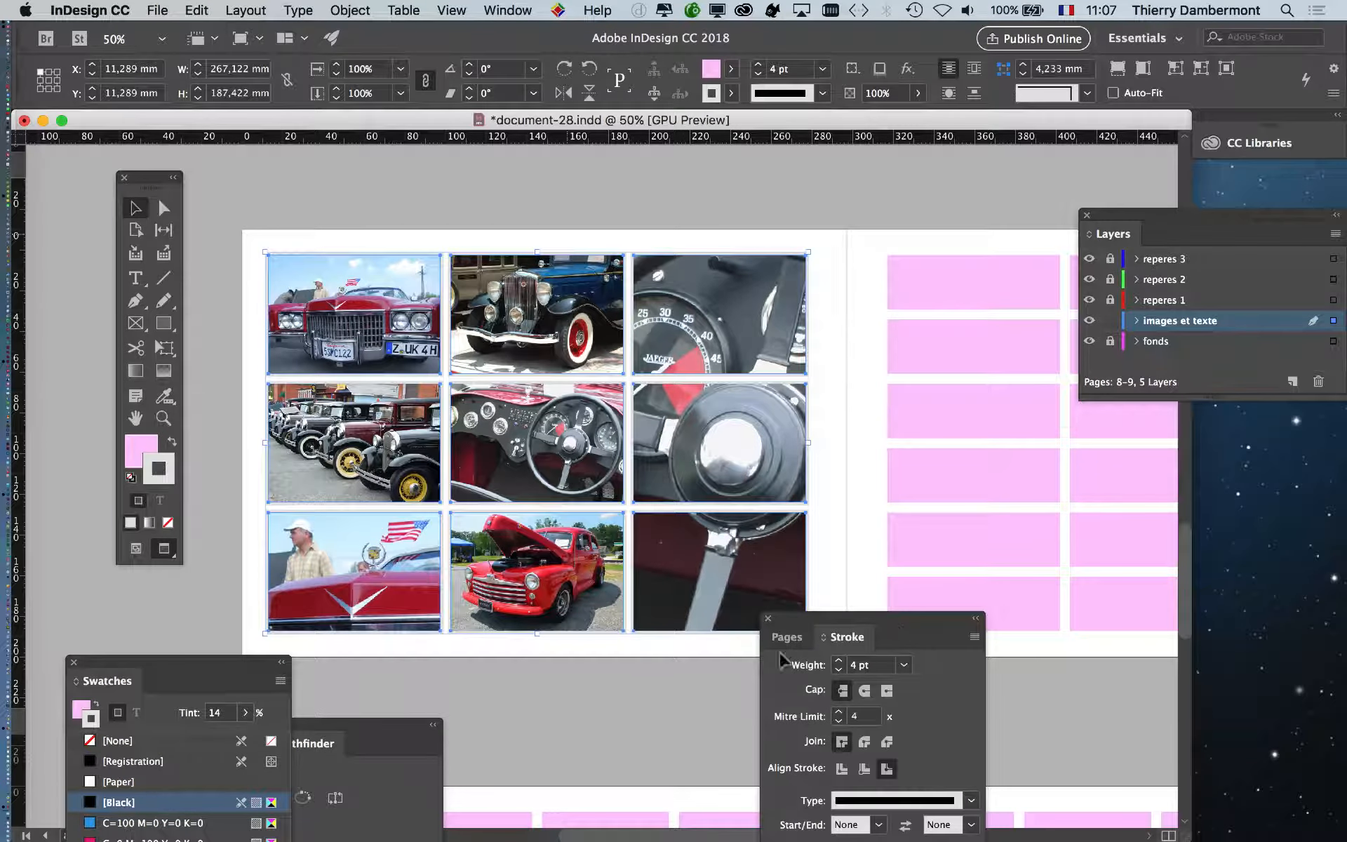
left_click(685, 701)
left_click_drag(549, 526, 500, 446)
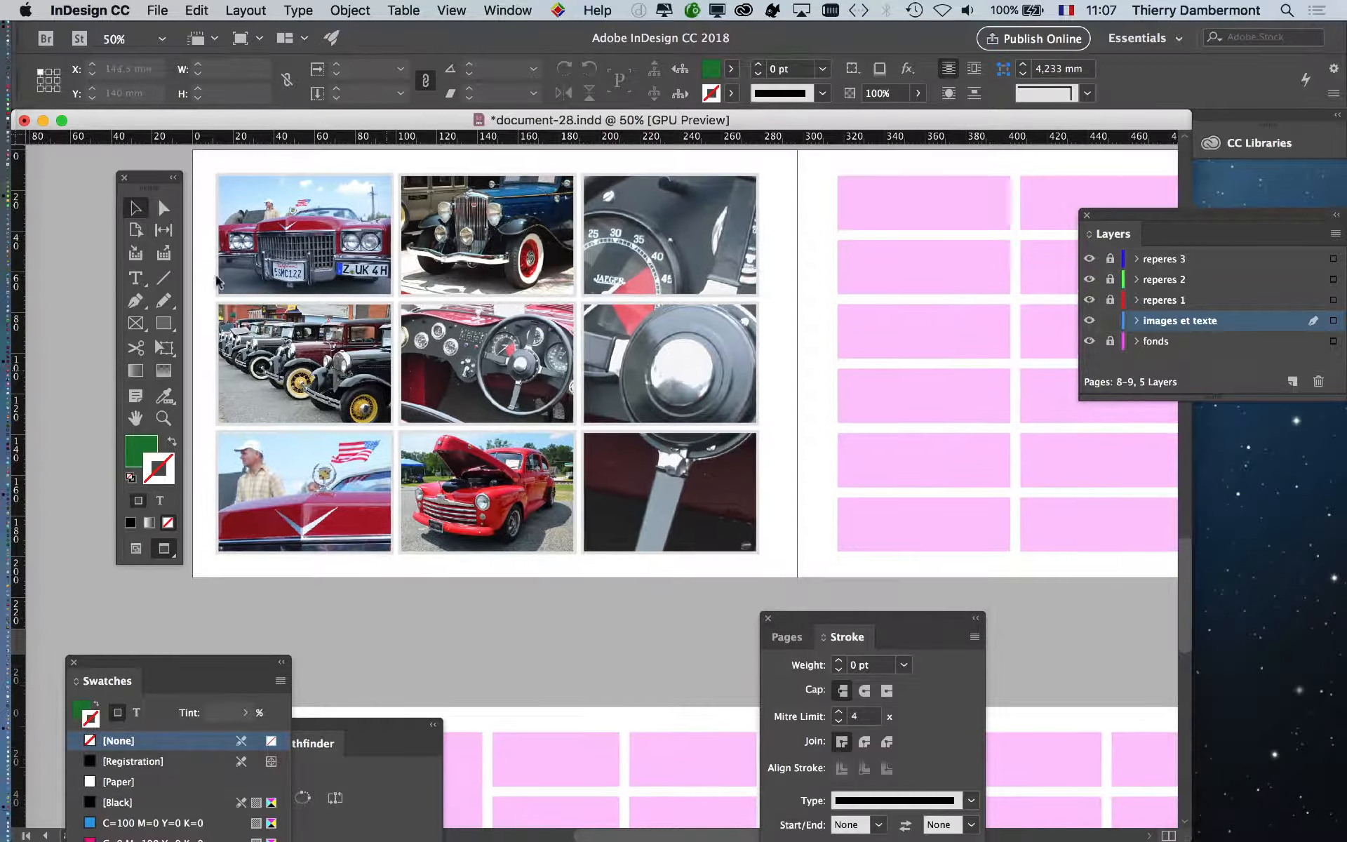
- Move the Tools panel clear of page 8 and inspect the grey borders around the car photos
left_click_drag(153, 181, 93, 180)
left_click_drag(355, 263, 317, 263)
left_click_drag(373, 355, 364, 368)
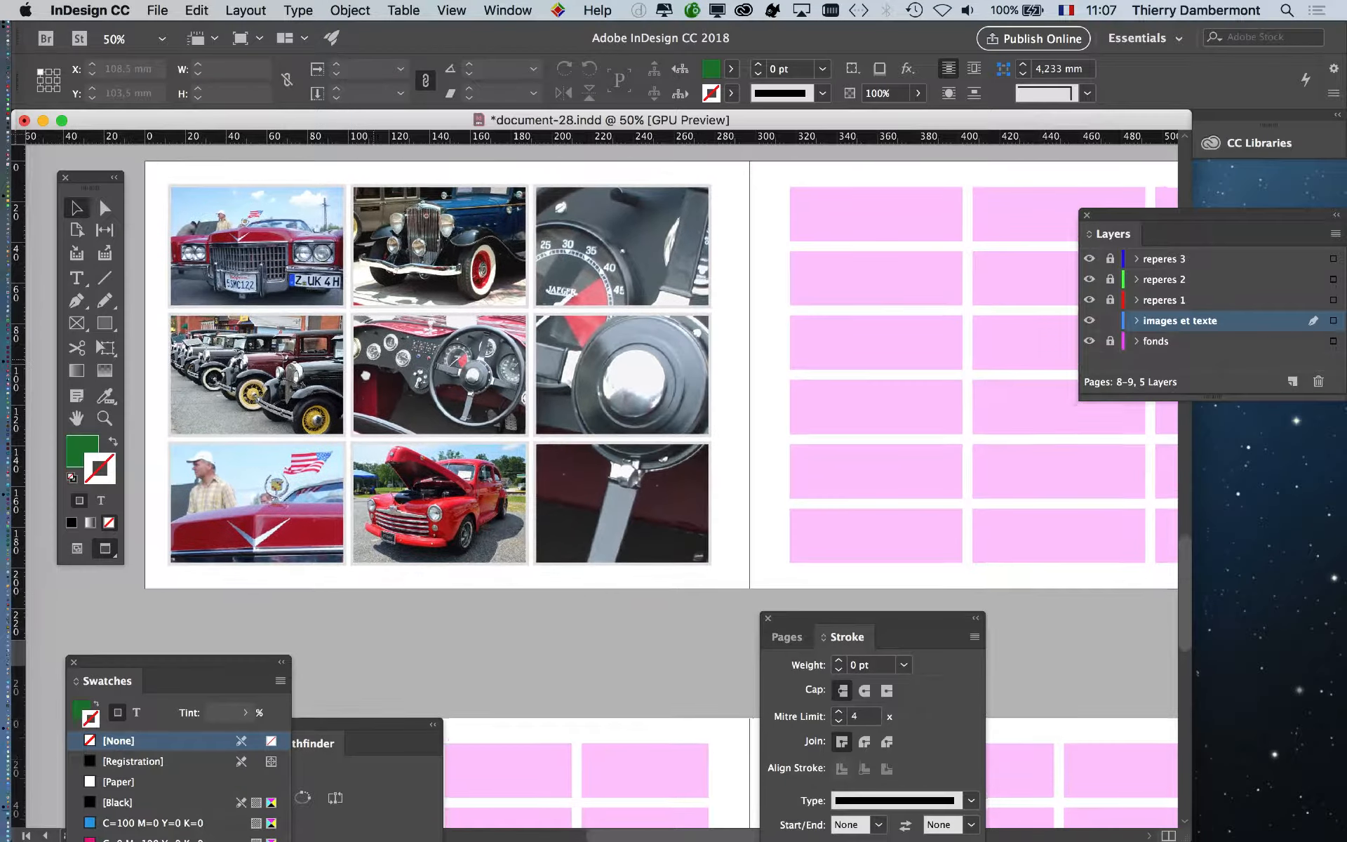
left_click_drag(245, 263, 226, 266)
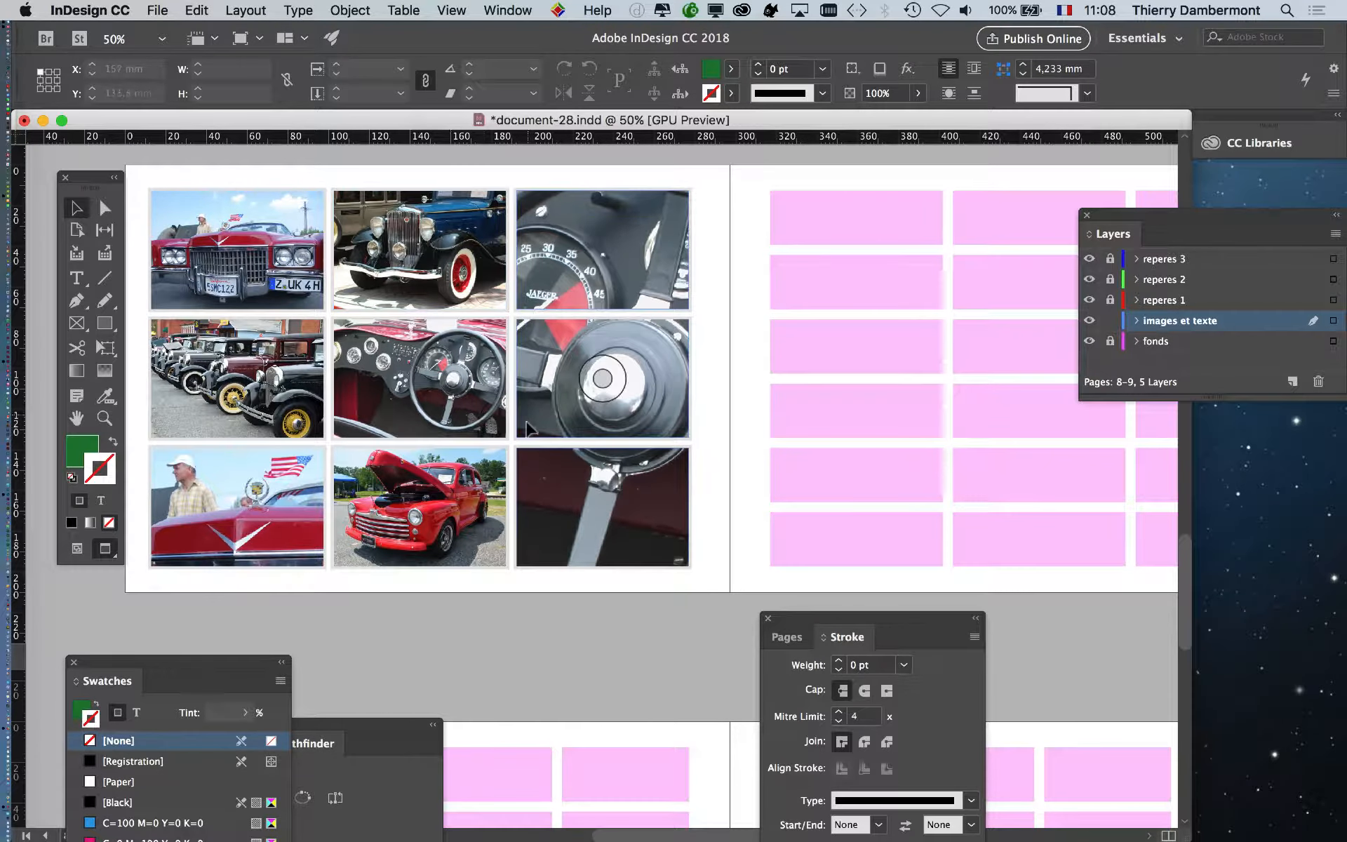
scroll(437, 521, "up", 2)
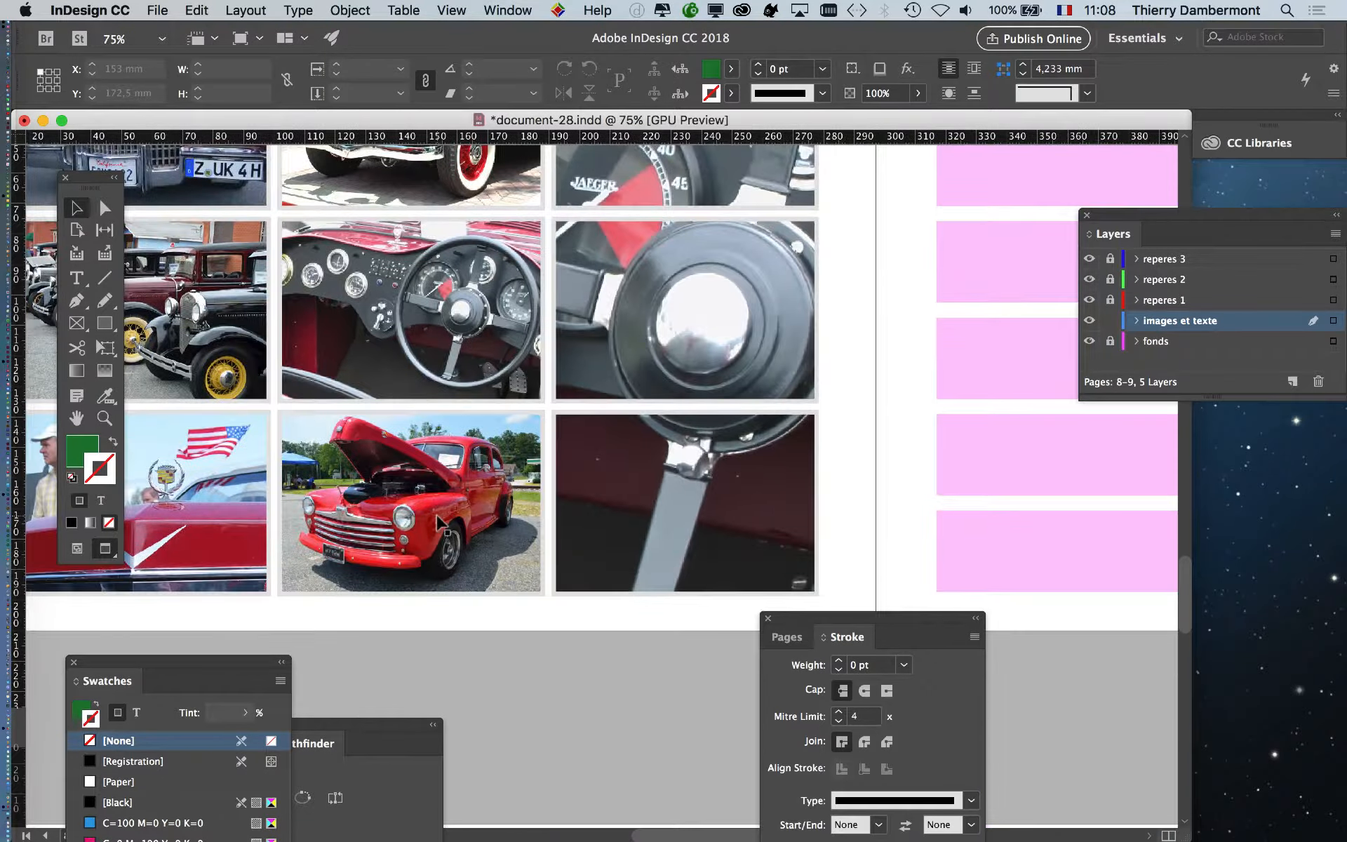
scroll(427, 522, "down", 2)
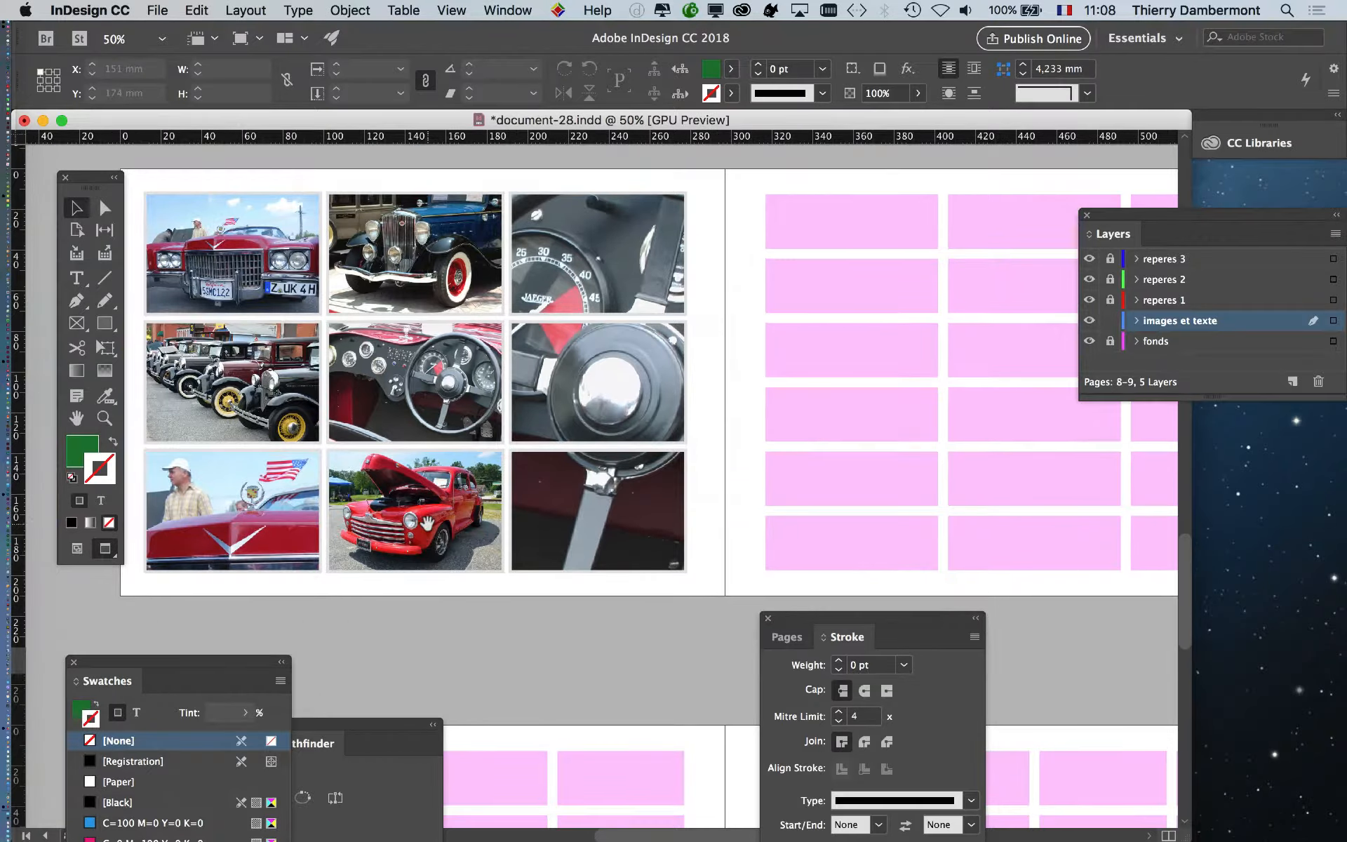